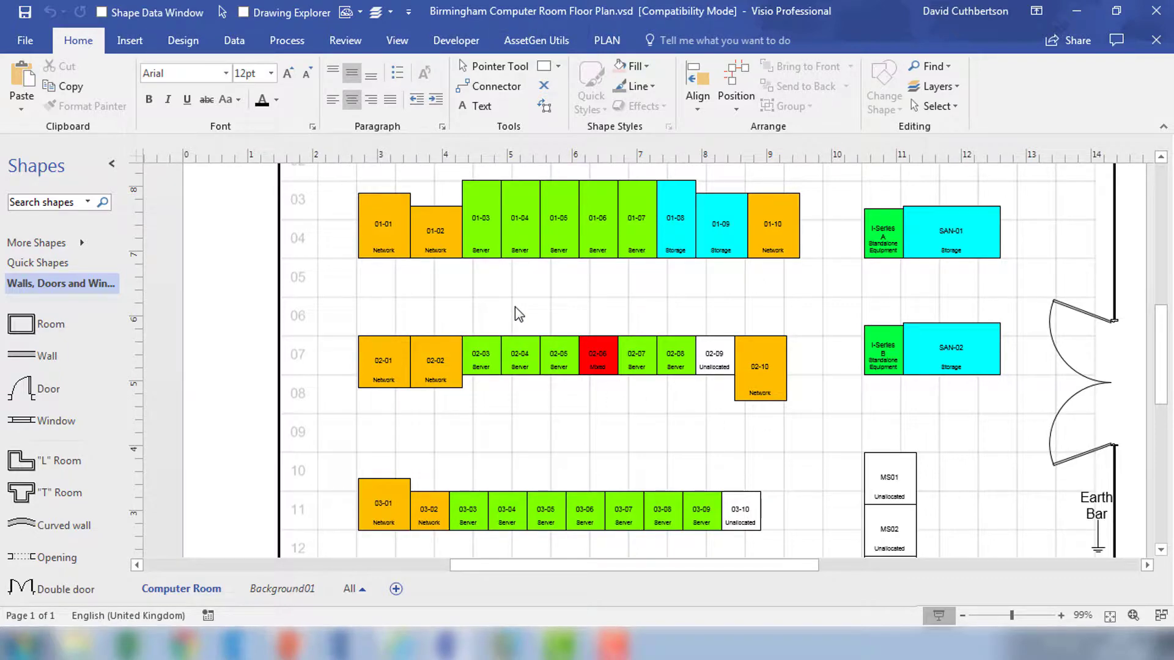
Select cabinet 01-03 in the top row of the Computer Room floor plan
left_click(493, 249)
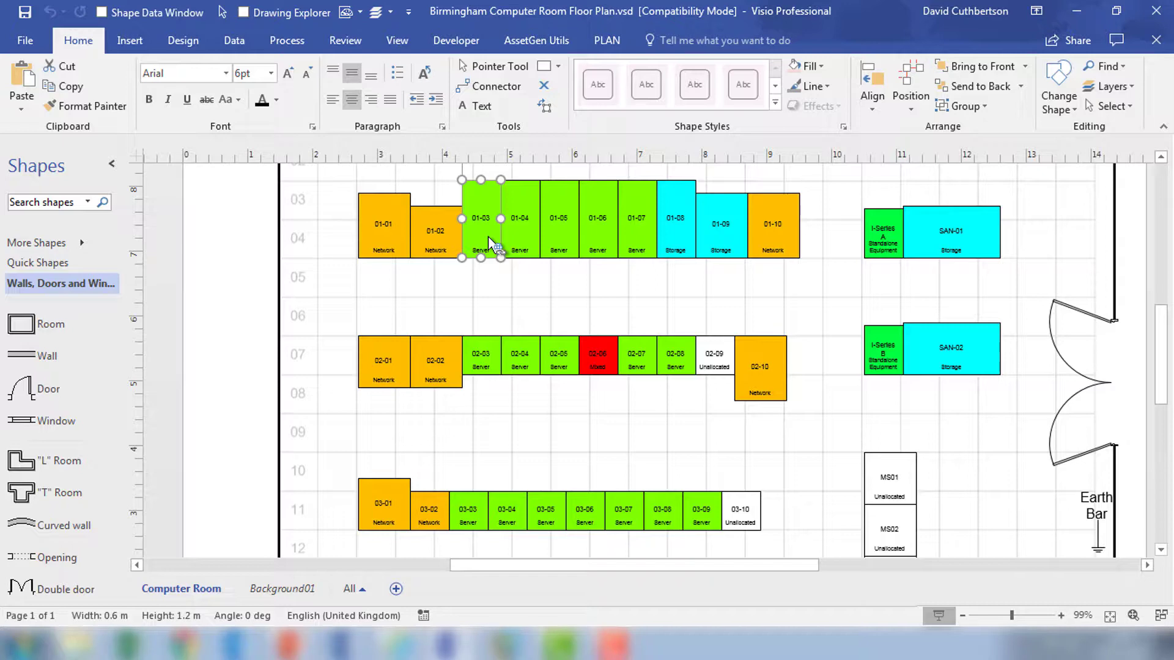
Add a new hyperlink to cabinet 01-03 whose address is the local file Birmingham Rack Diagrams.vsd
key("Escape")
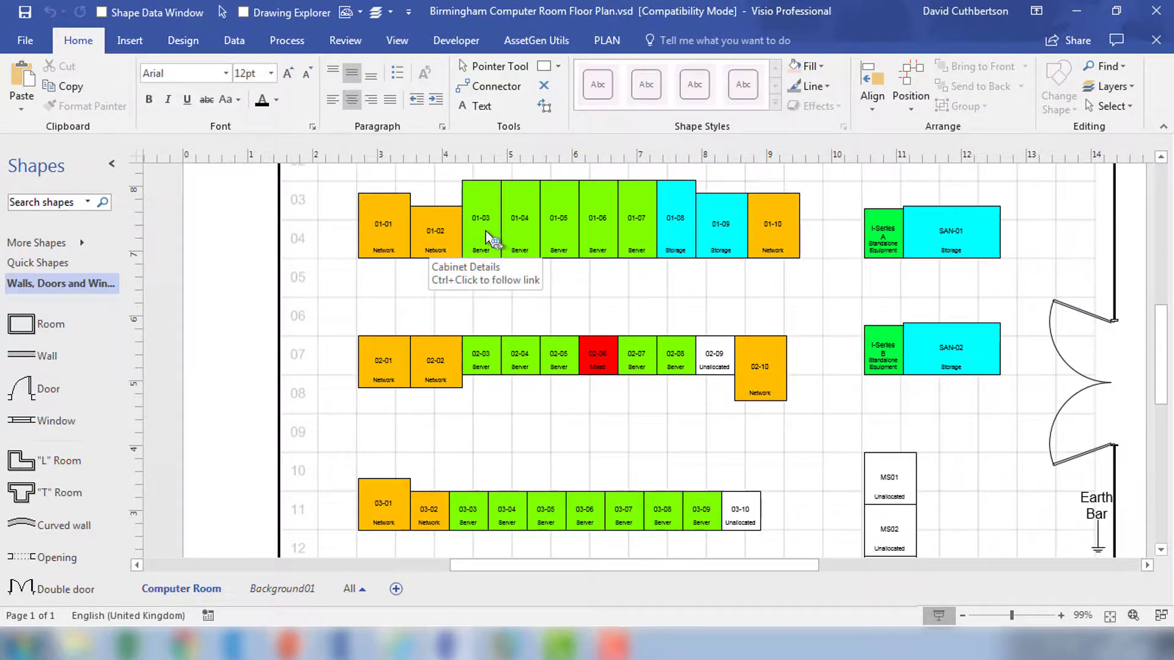
right_click(486, 231)
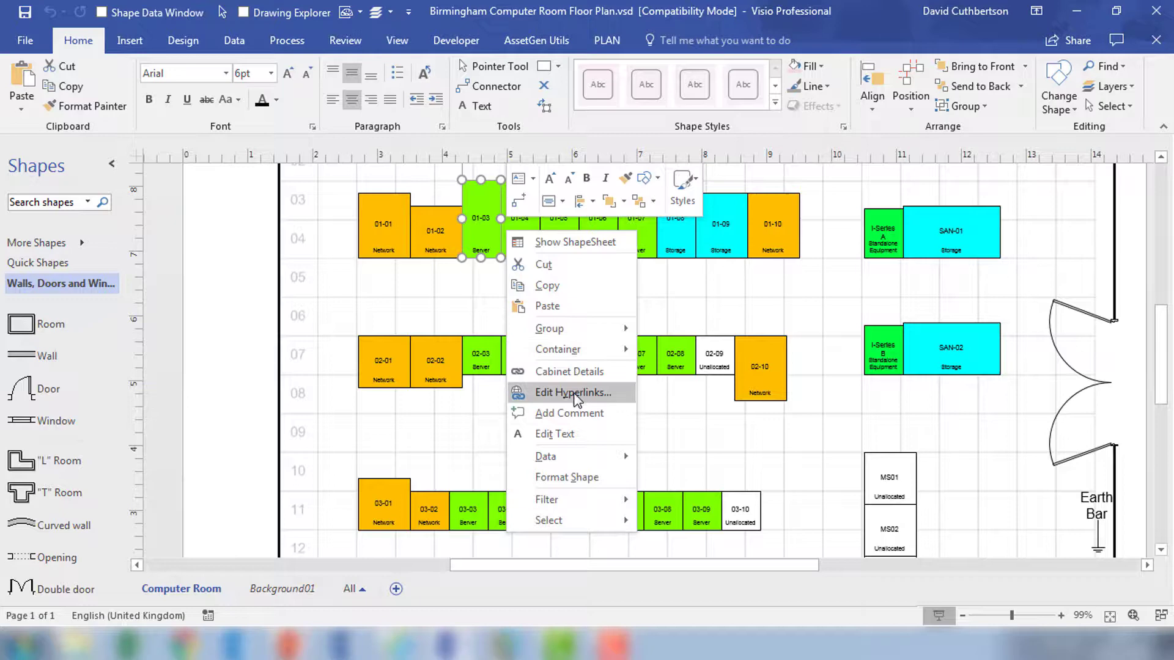
key("Escape")
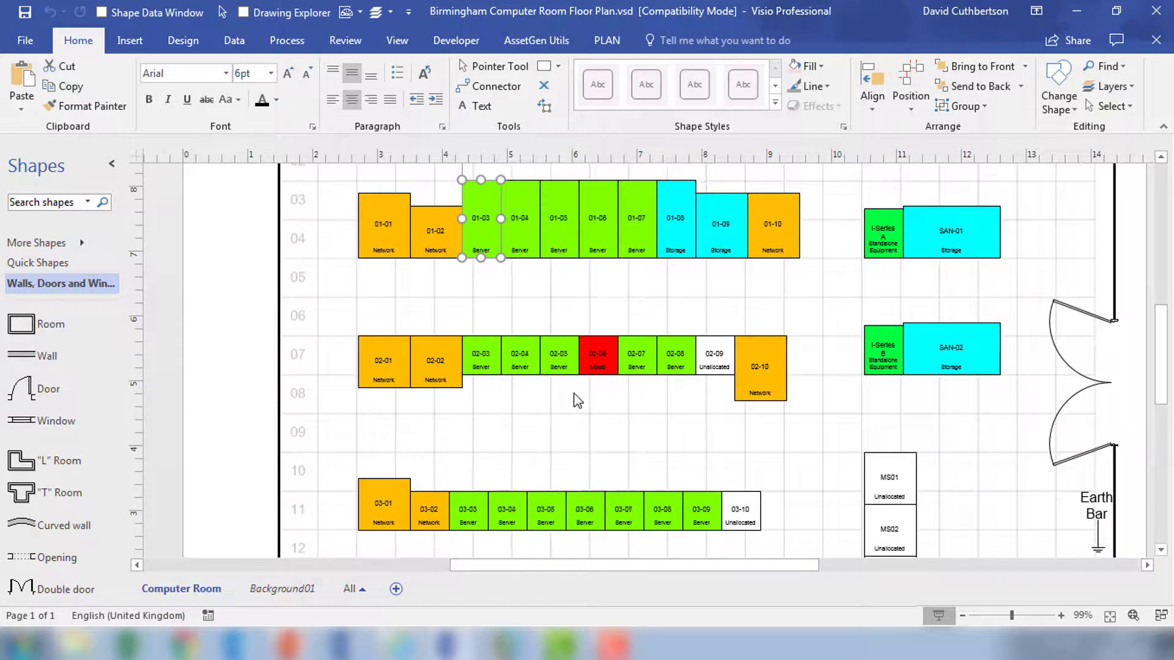
right_click(486, 235)
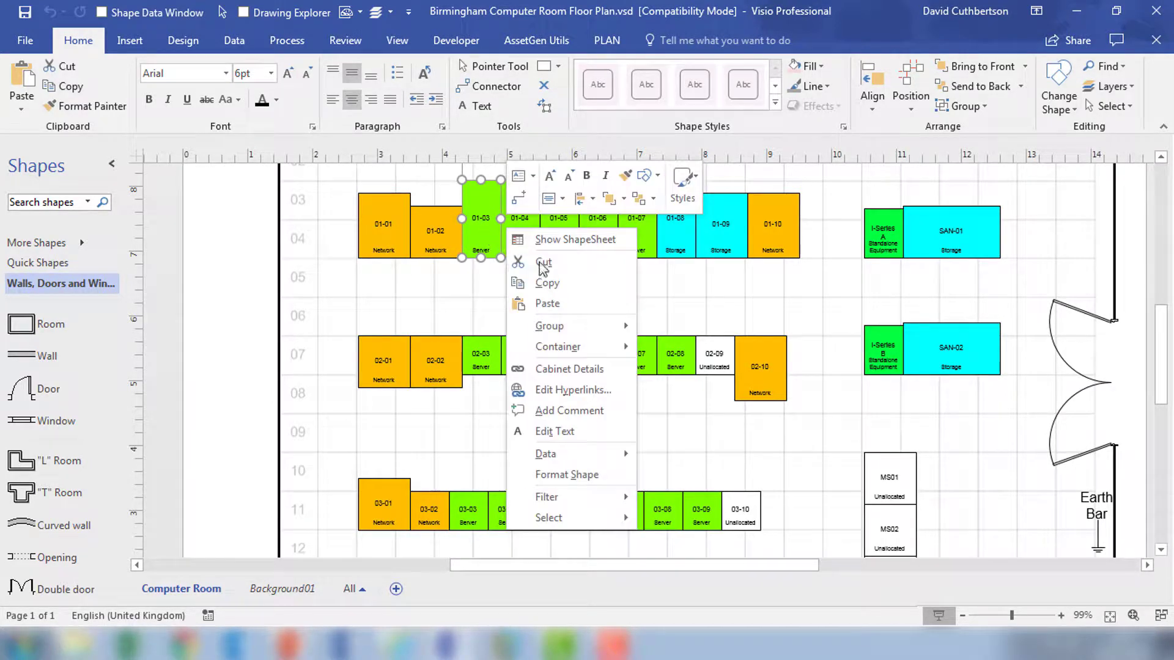
left_click(582, 386)
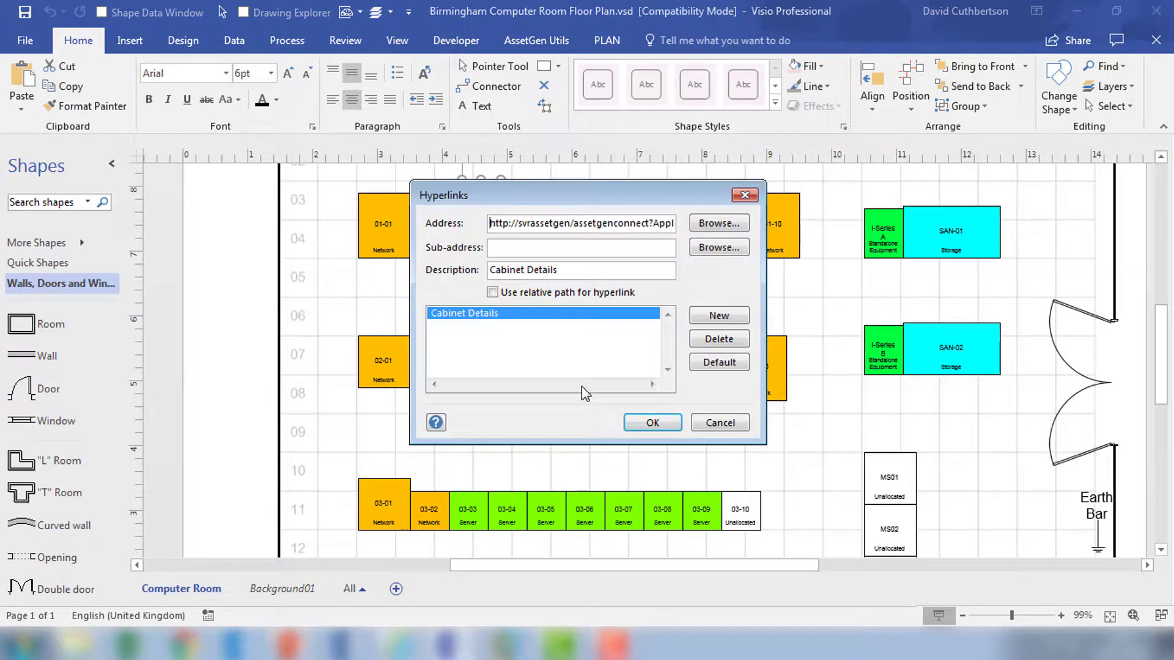
left_click(730, 319)
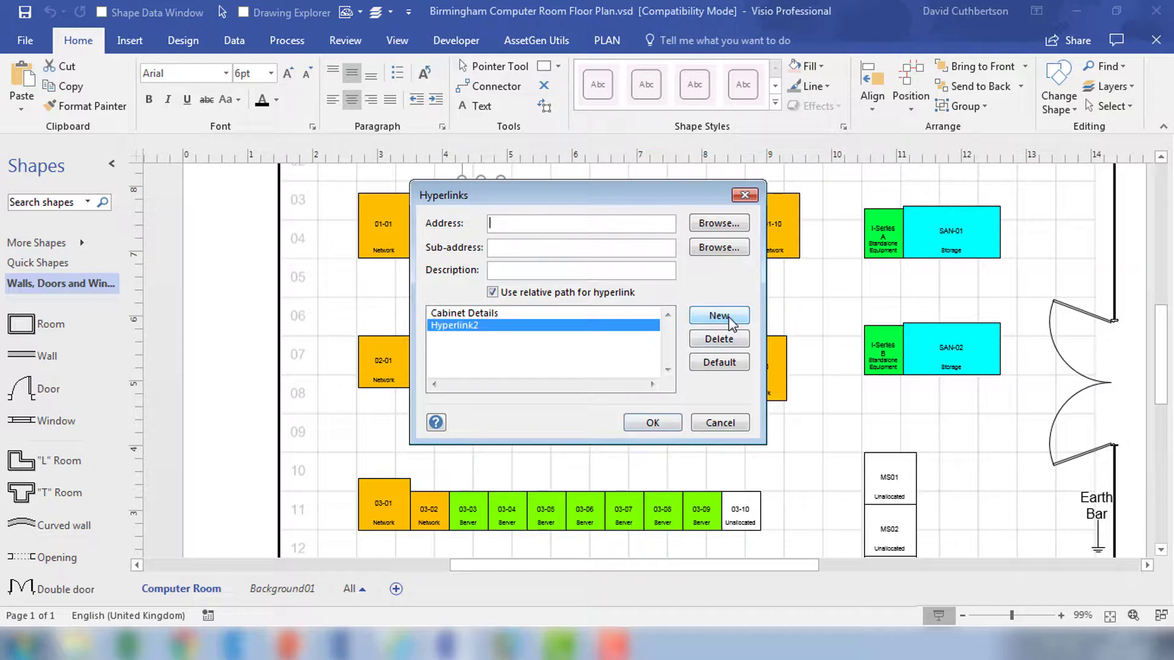
left_click(725, 226)
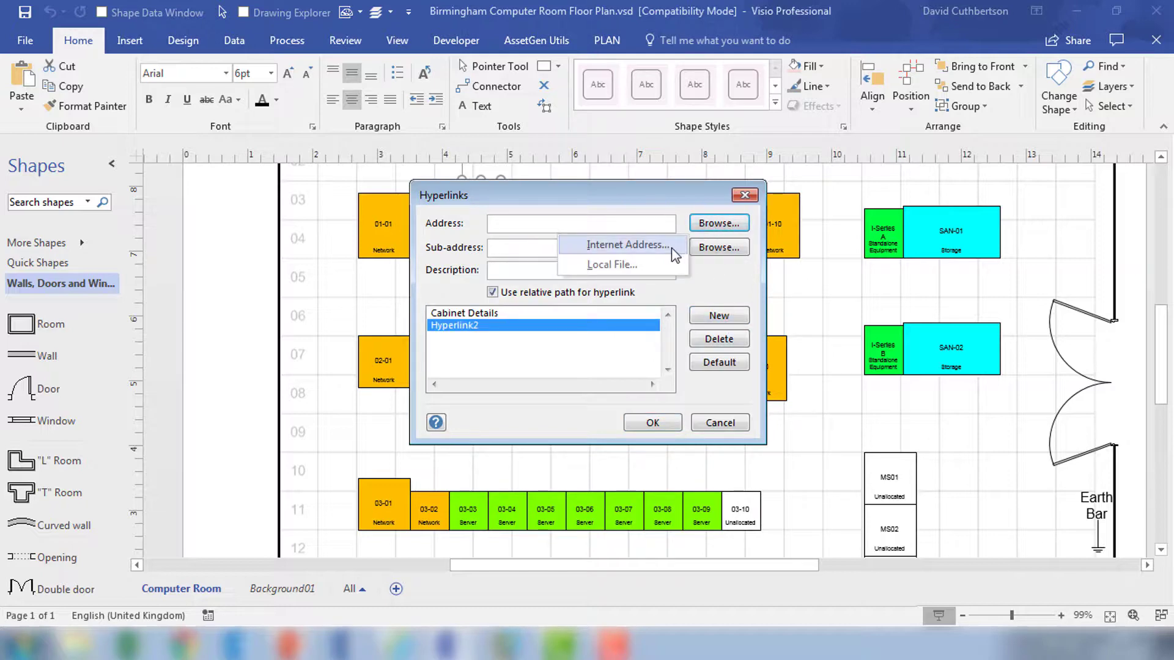
left_click(663, 267)
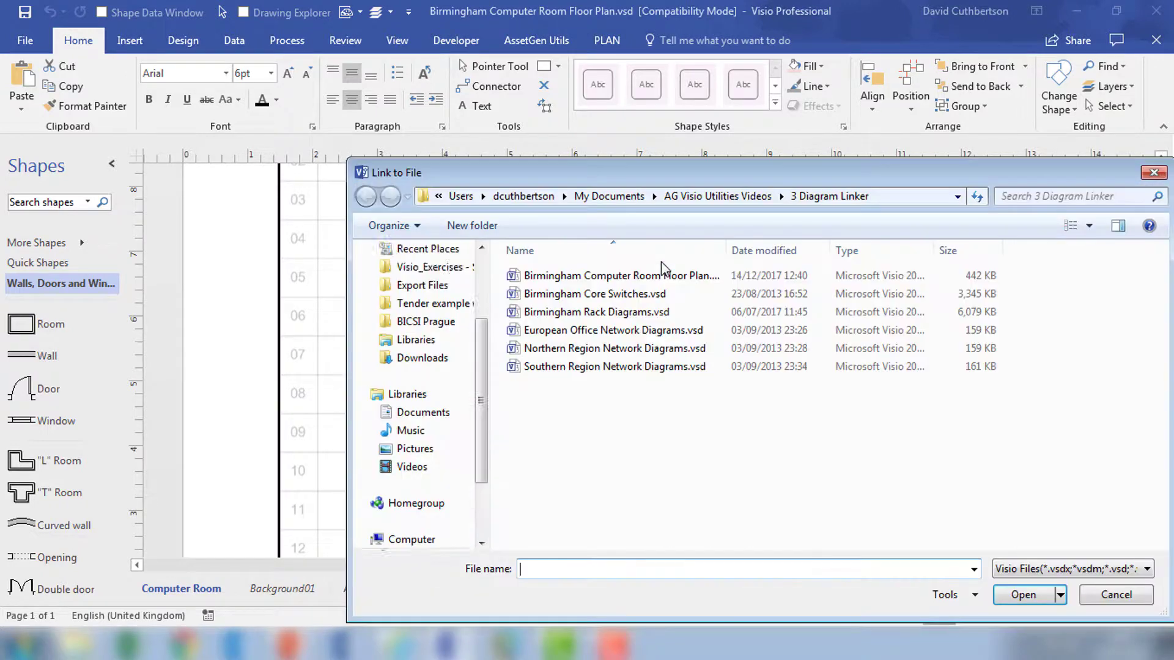
left_click(677, 313)
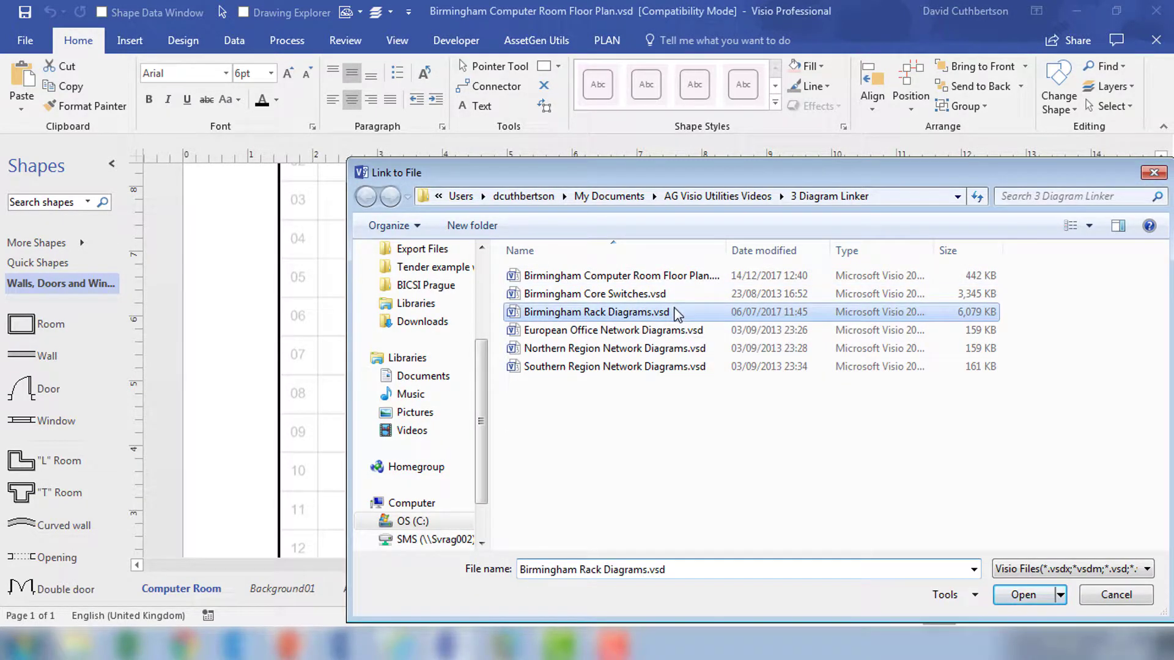
left_click(1024, 596)
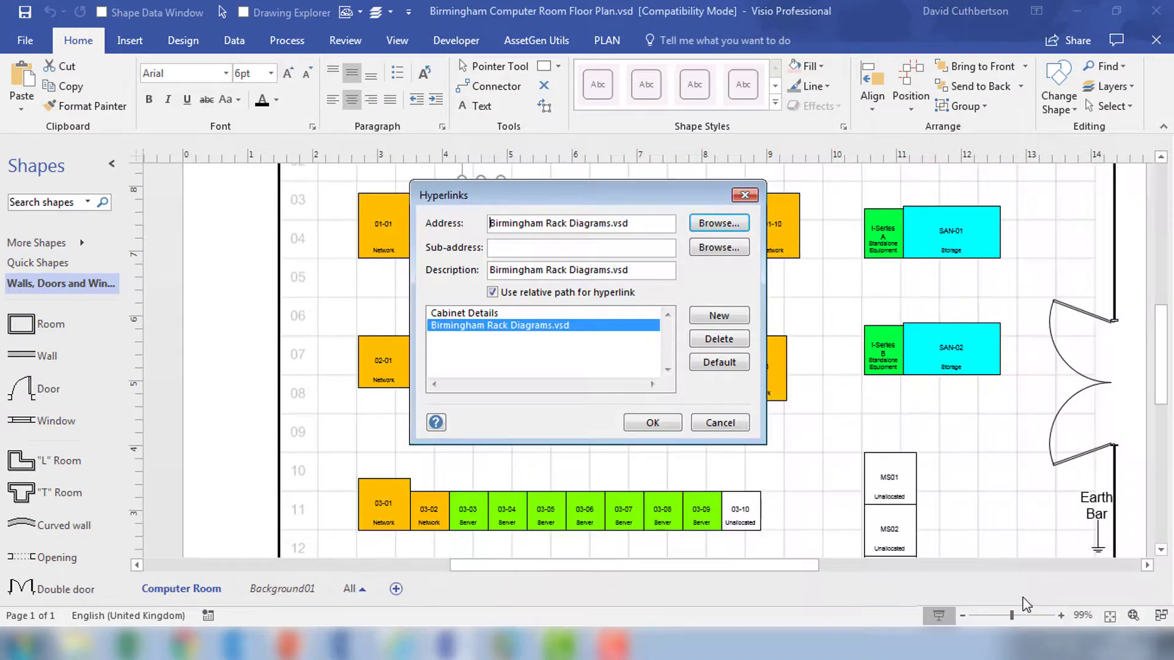
Point the link's sub-address at page 01-03, describe it as 'Cabinet Diagram', and save
left_click(724, 247)
left_click(683, 279)
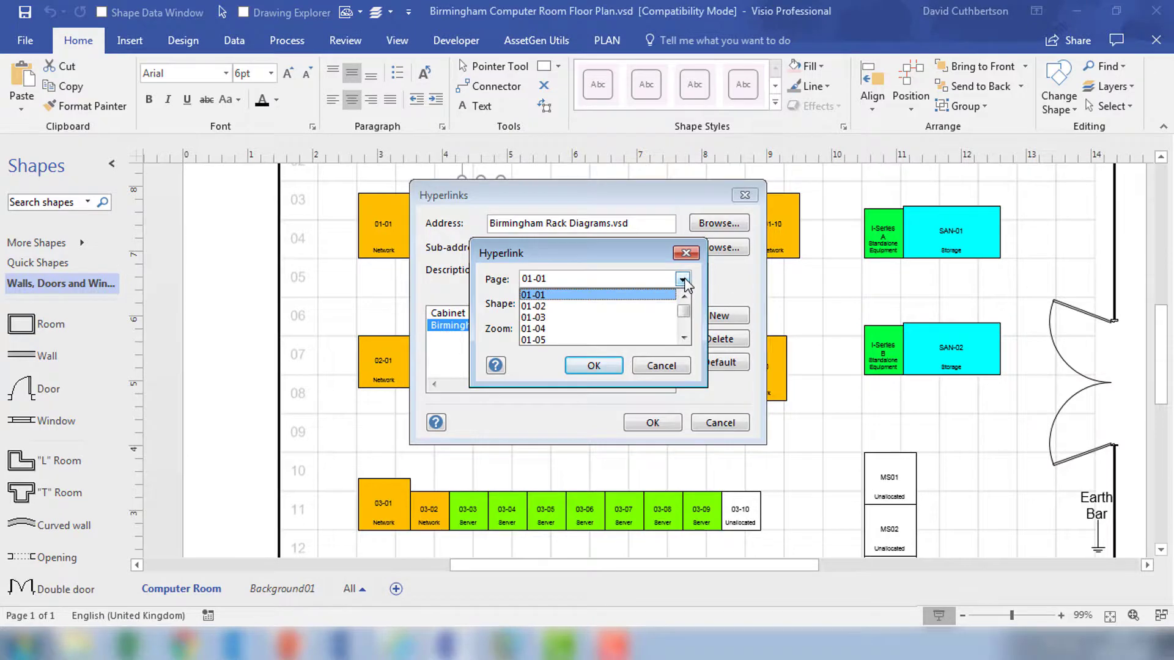
left_click(639, 317)
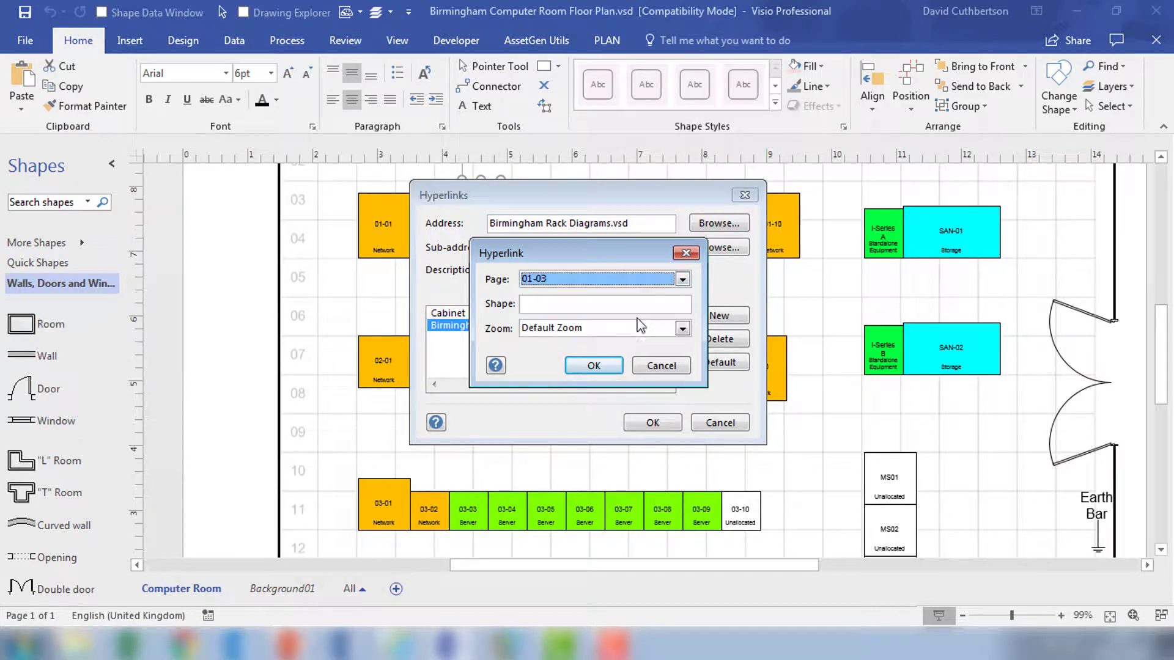
left_click(593, 367)
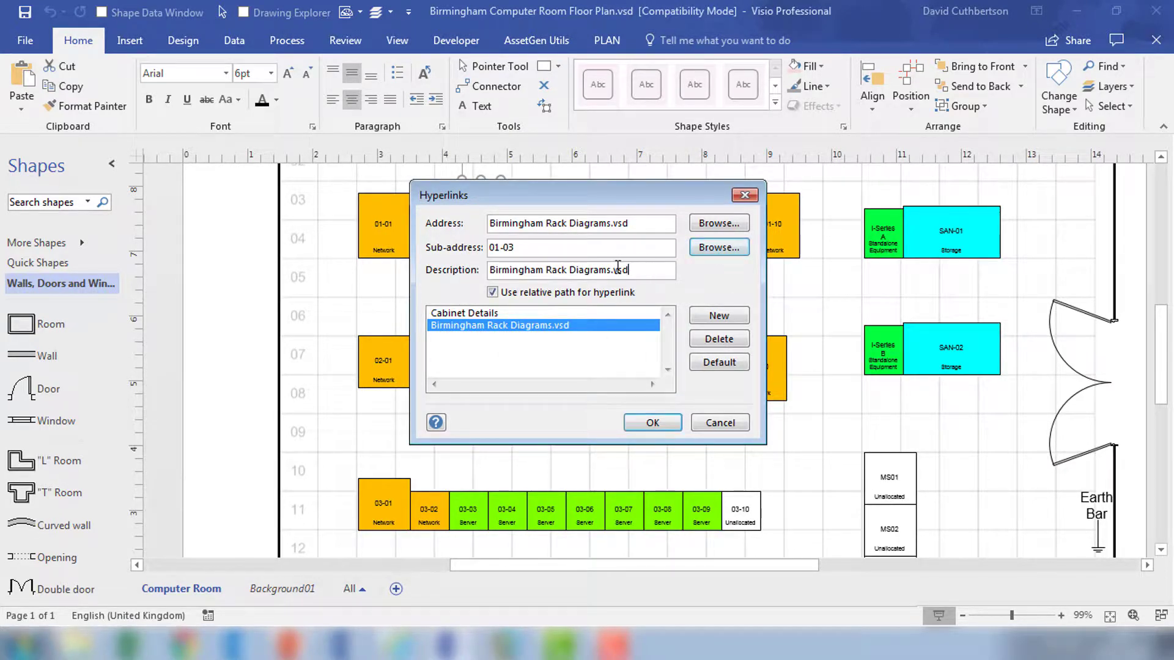
left_click_drag(639, 269, 390, 269)
type("Cabin")
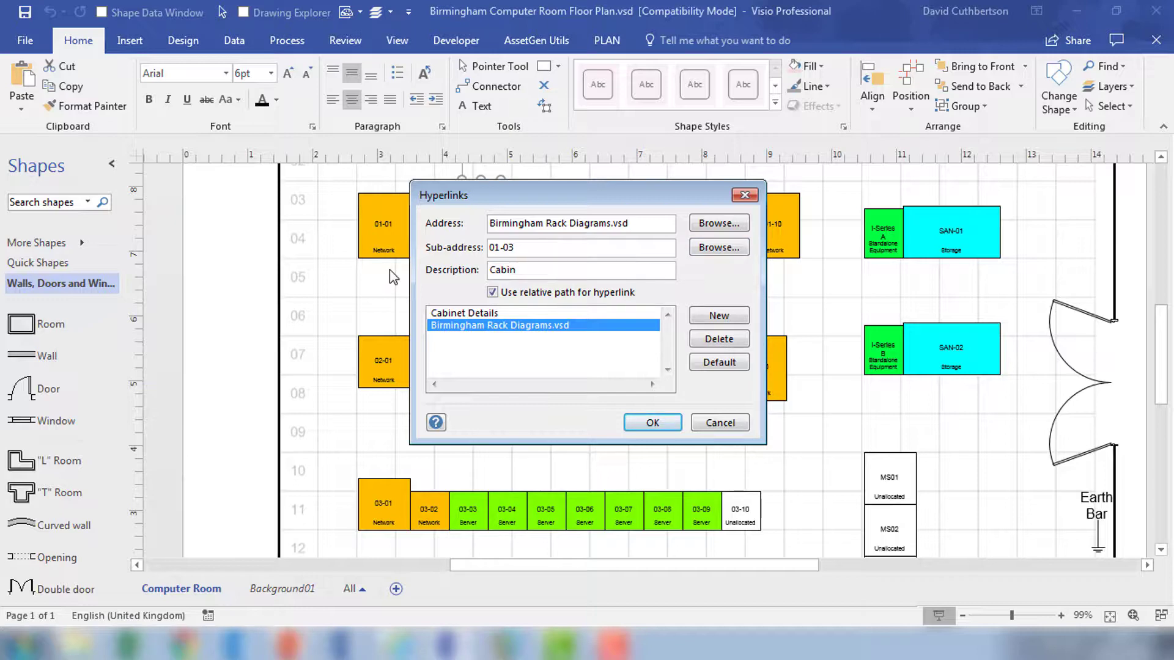
type("et Diagram")
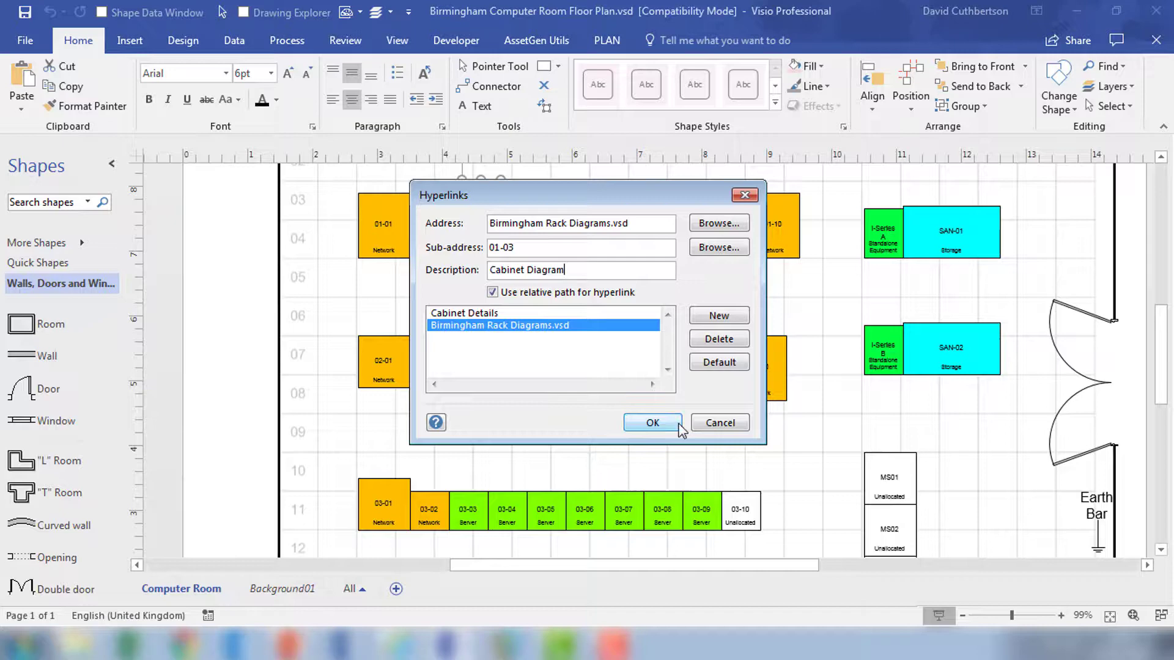
left_click(649, 423)
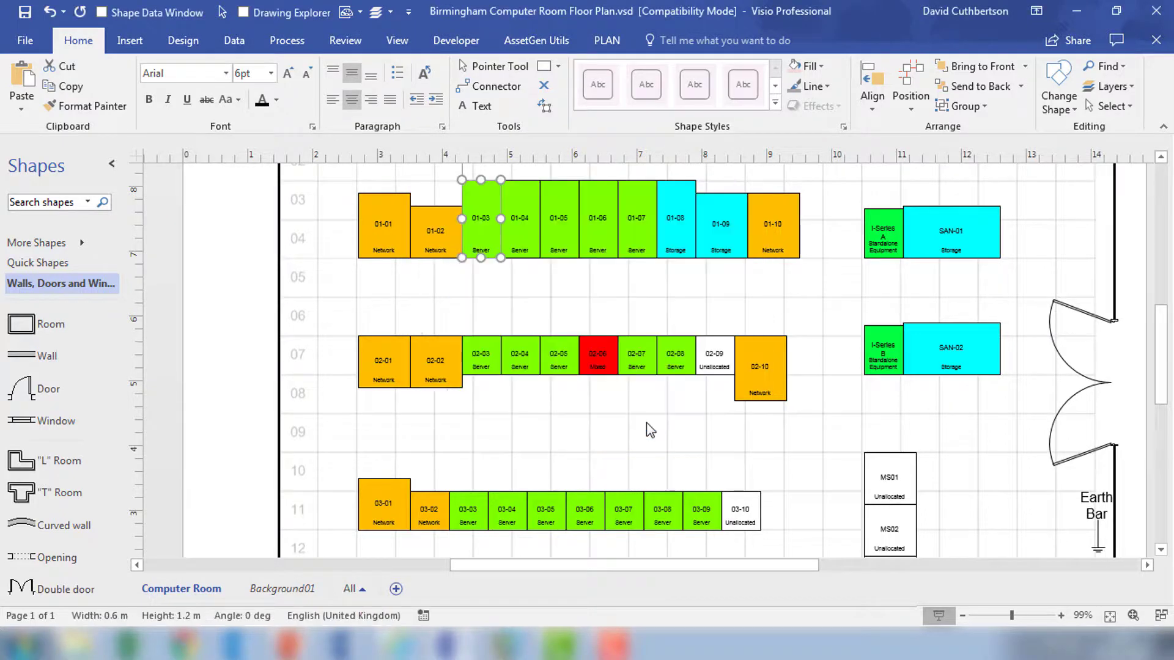
Follow cabinet 01-03's Cabinet Diagram link to open page 01-03 of Birmingham Rack Diagrams
left_click(498, 292)
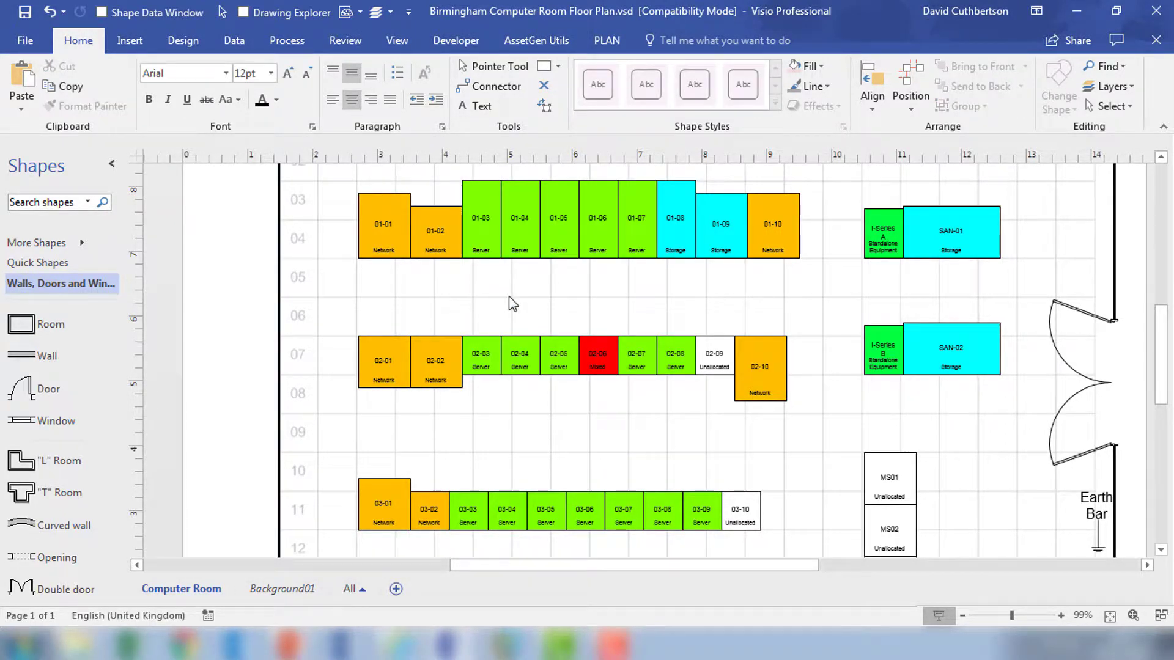
right_click(485, 237)
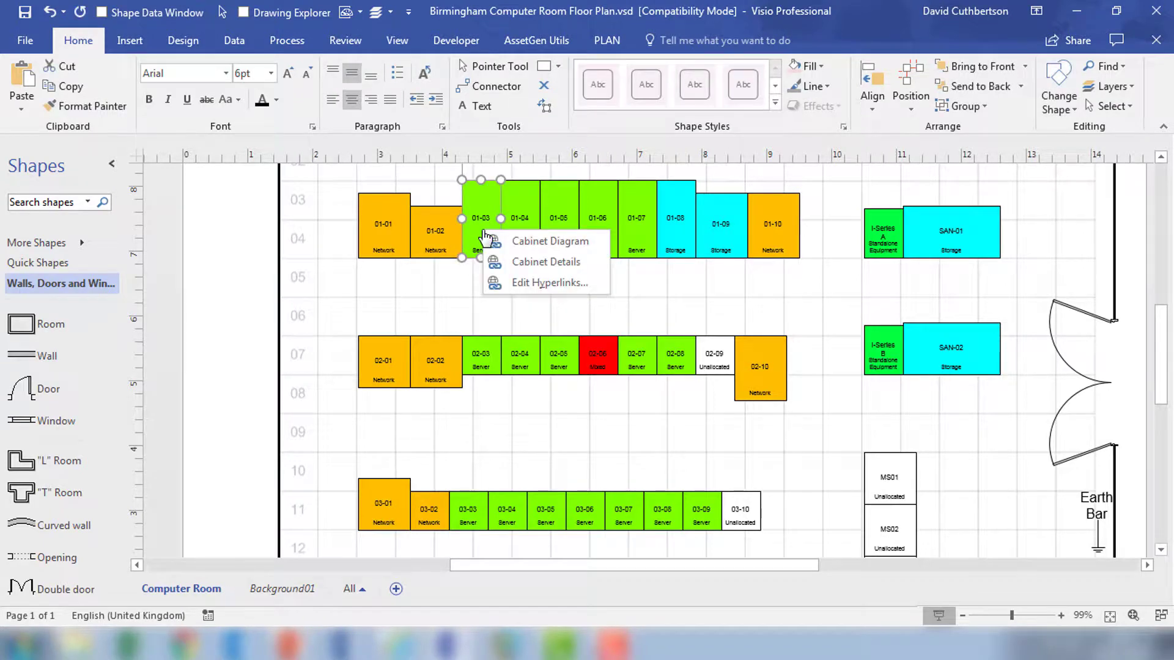
left_click(550, 240)
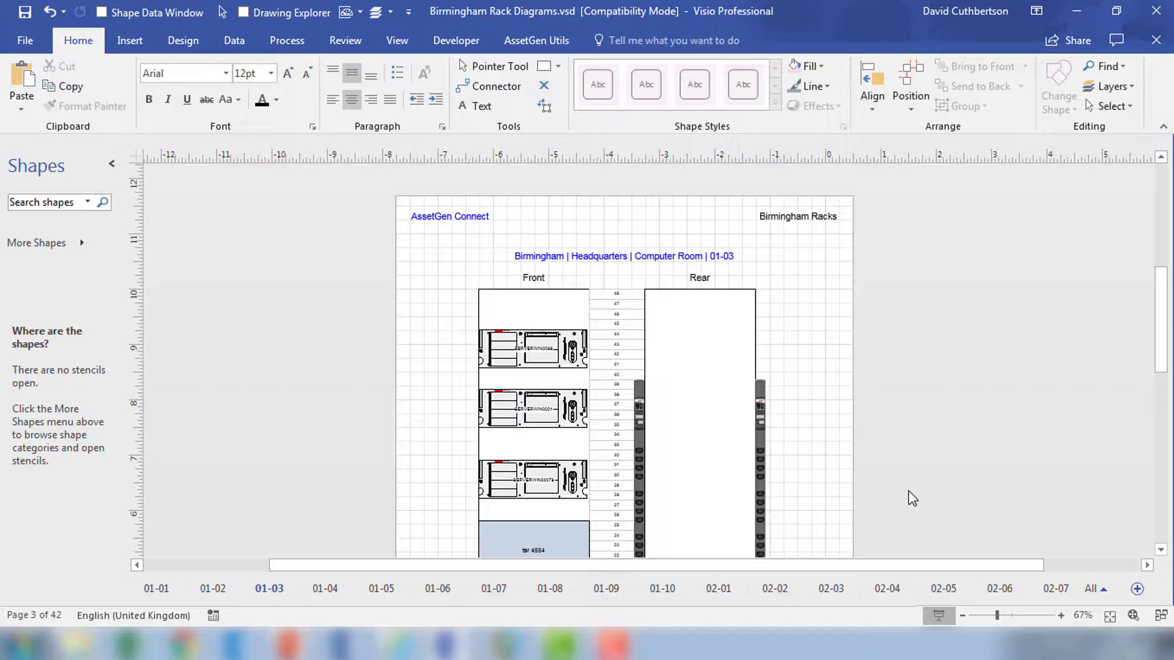
Close the rack diagrams and delete cabinet 01-03's Cabinet Diagram hyperlink, keeping Cabinet Details
left_click(1155, 13)
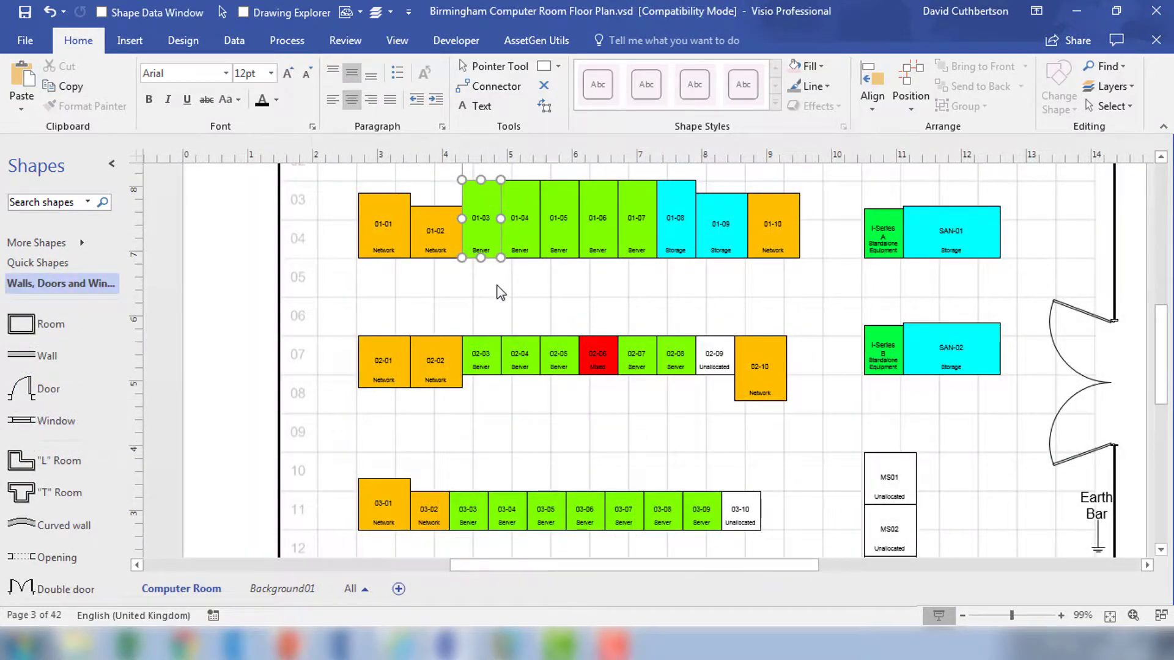
right_click(480, 239)
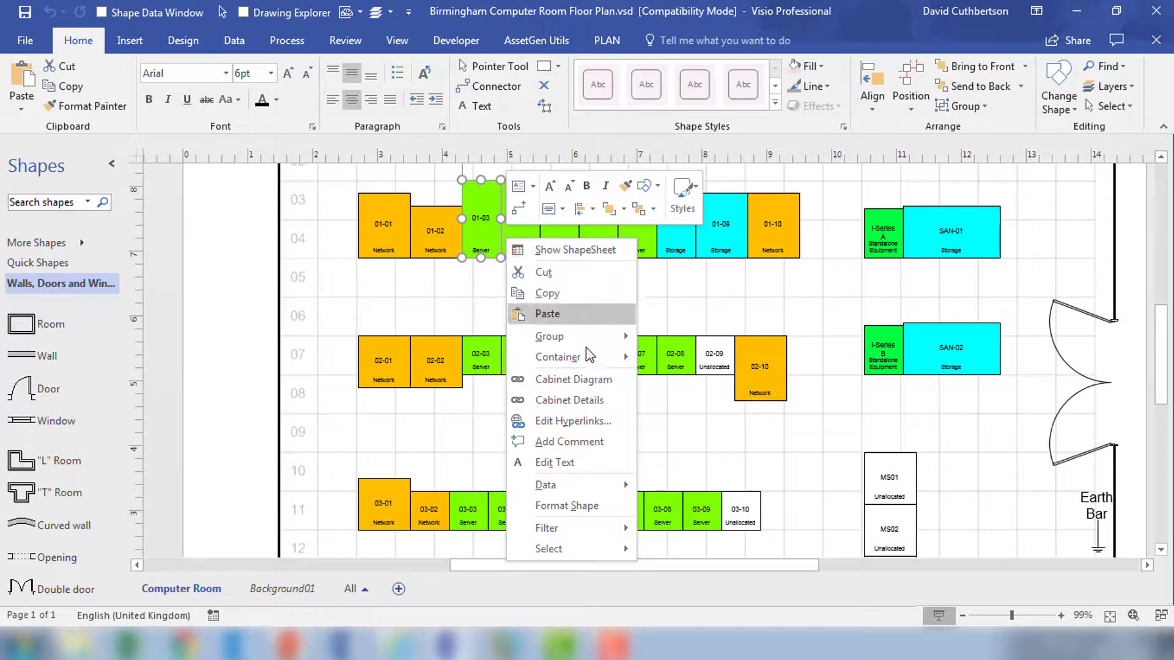
left_click(574, 421)
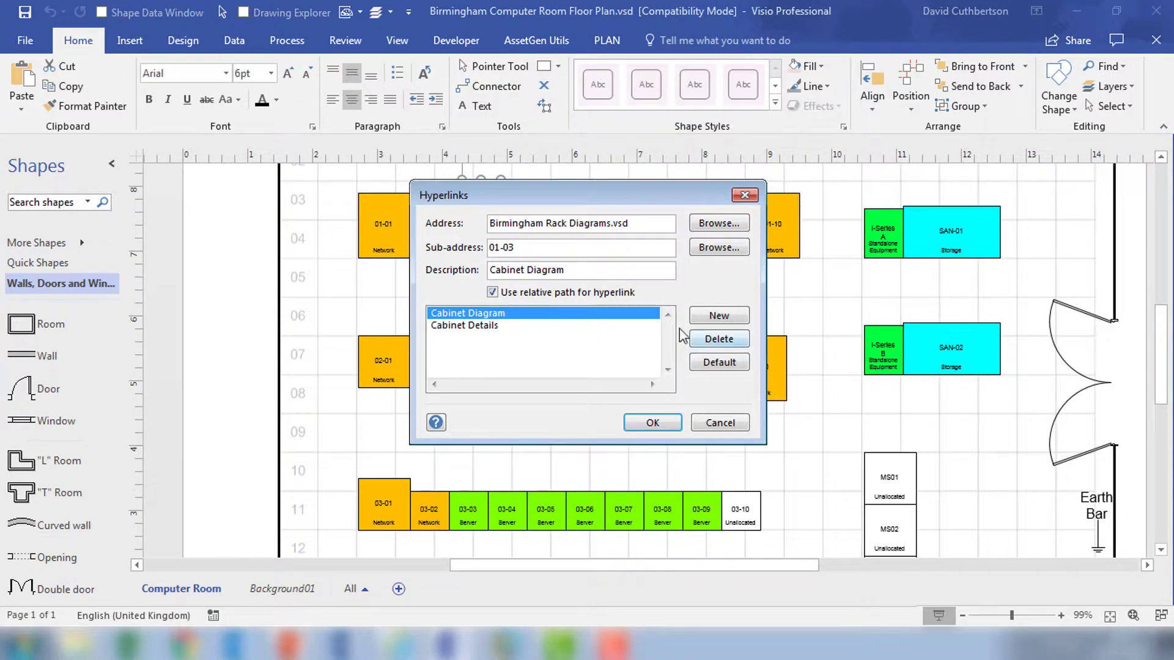
left_click(718, 340)
left_click(661, 430)
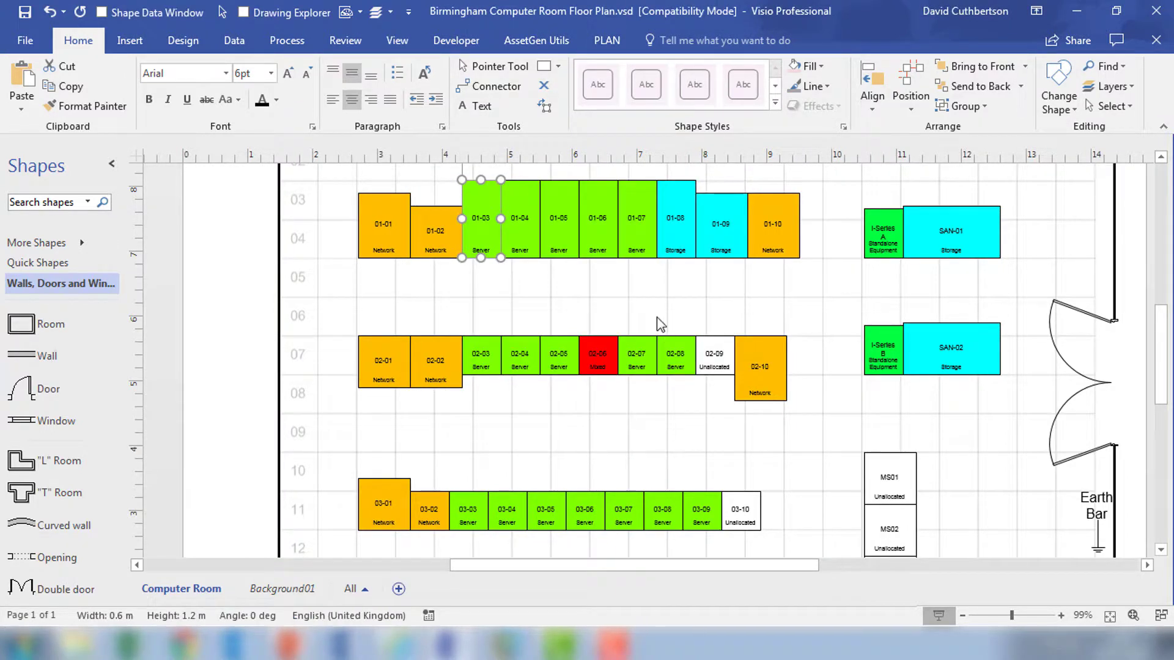
left_click(654, 305)
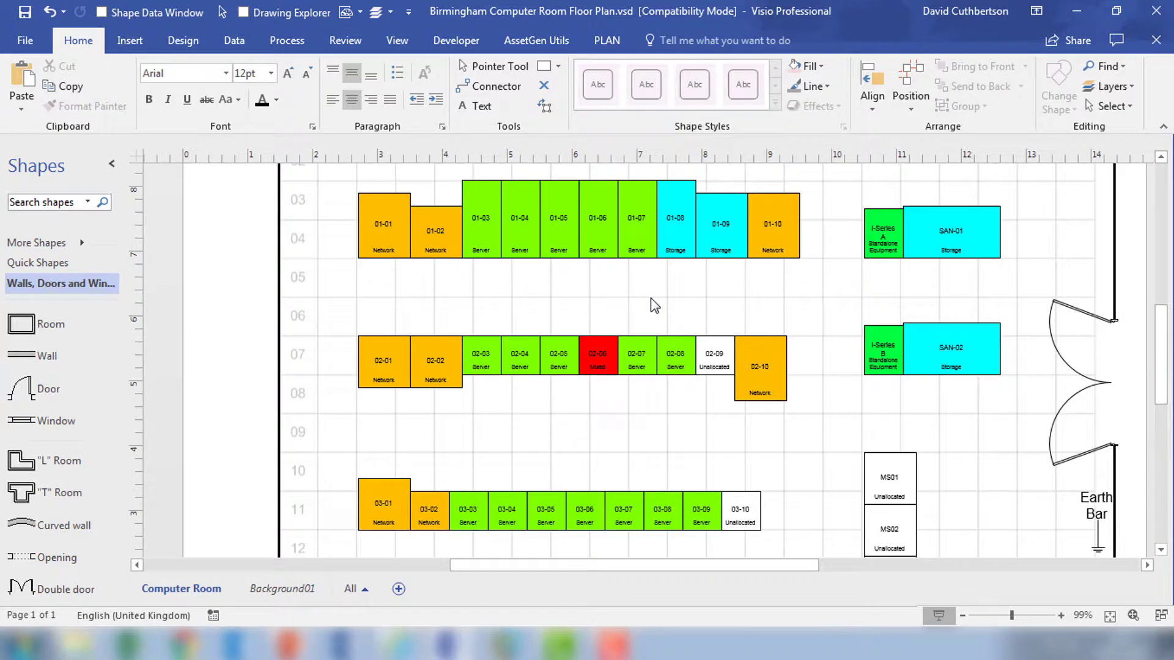
Open AssetGen Utils' Link to Sub-diagrams, keeping Cabinet Name as the link property with prefix Cabinet Diagram
left_click(543, 44)
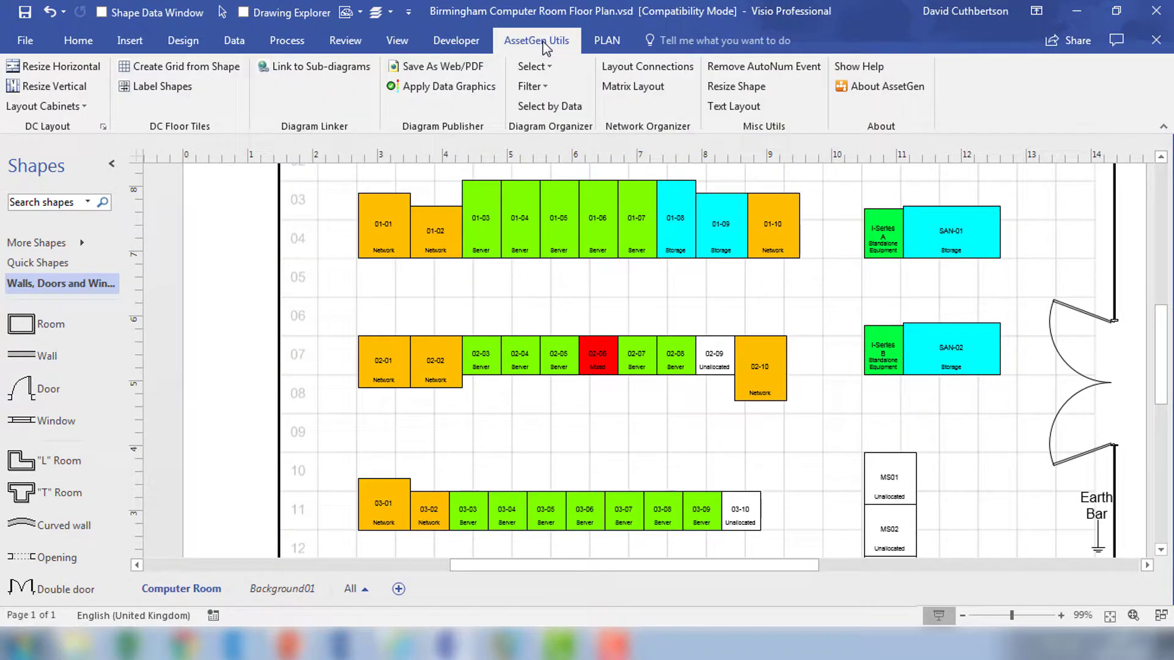
left_click(322, 68)
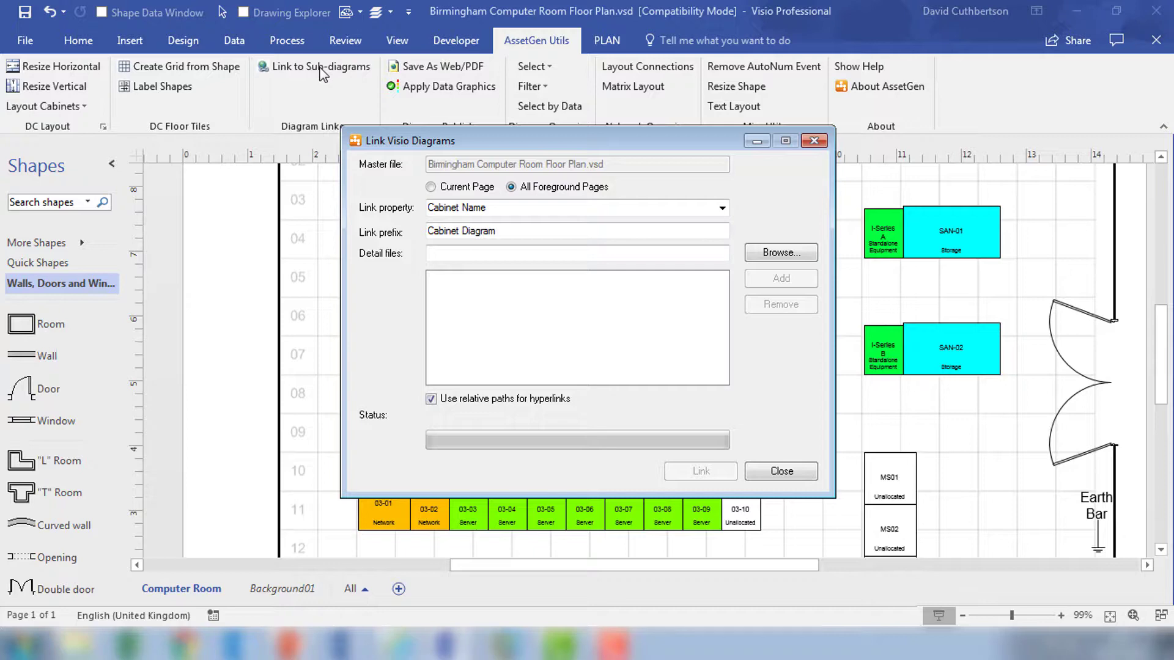
left_click(722, 209)
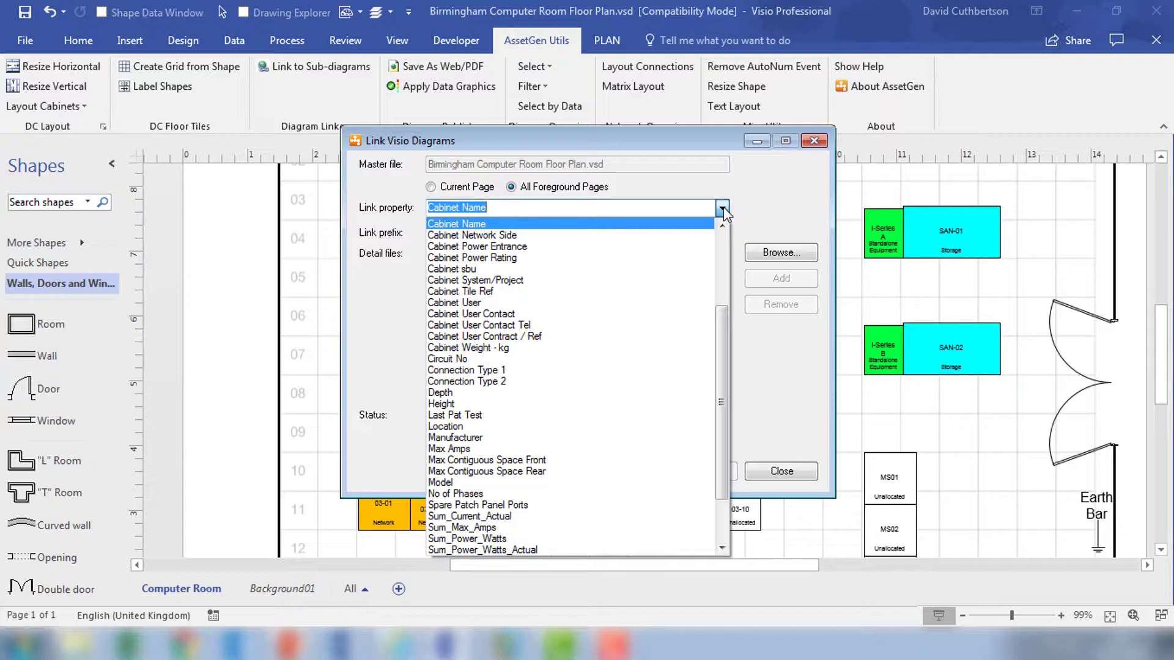
left_click(724, 207)
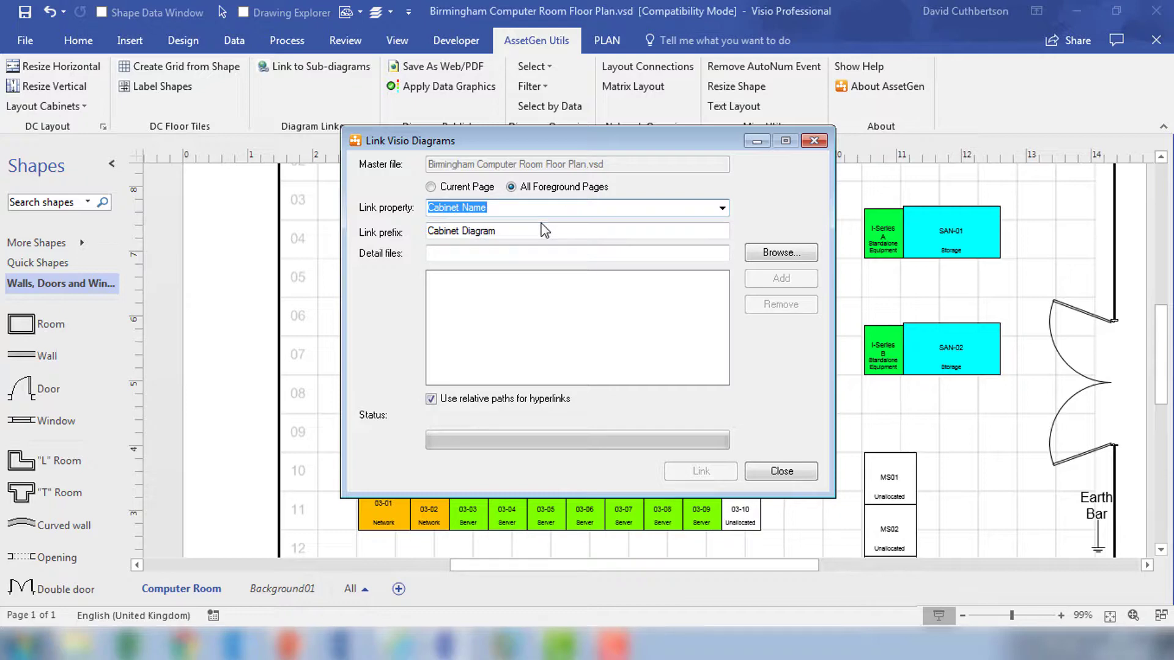
left_click(771, 256)
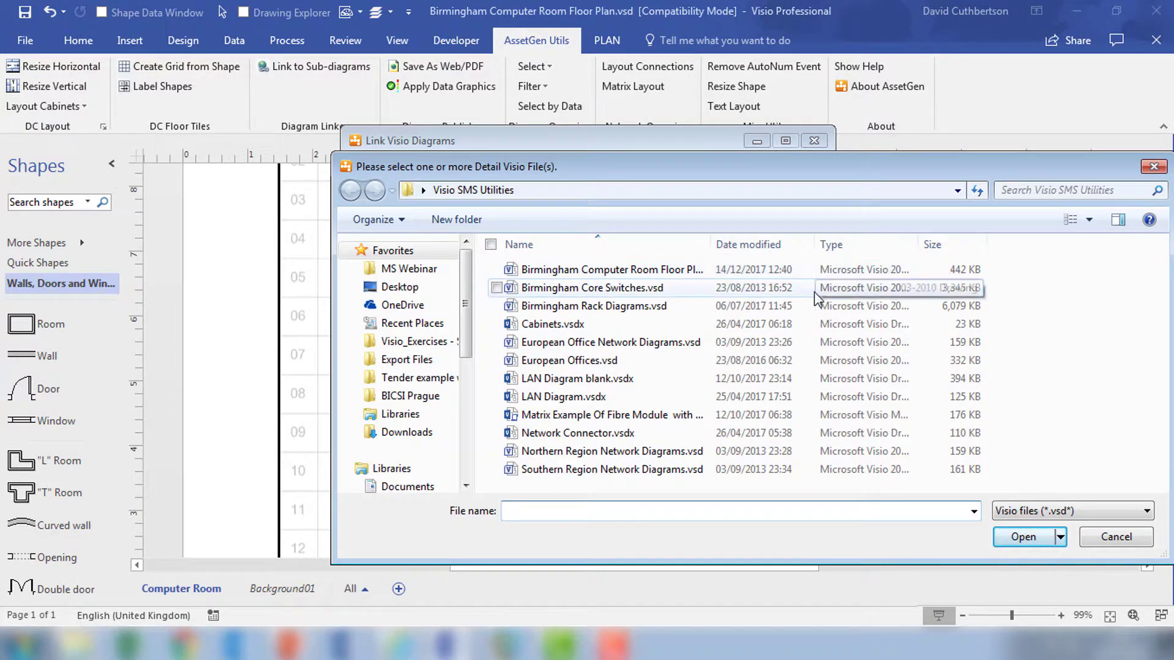
Add Birmingham Rack Diagrams.vsd as the detail file and run the link, creating 39 hyperlinks
left_click(609, 309)
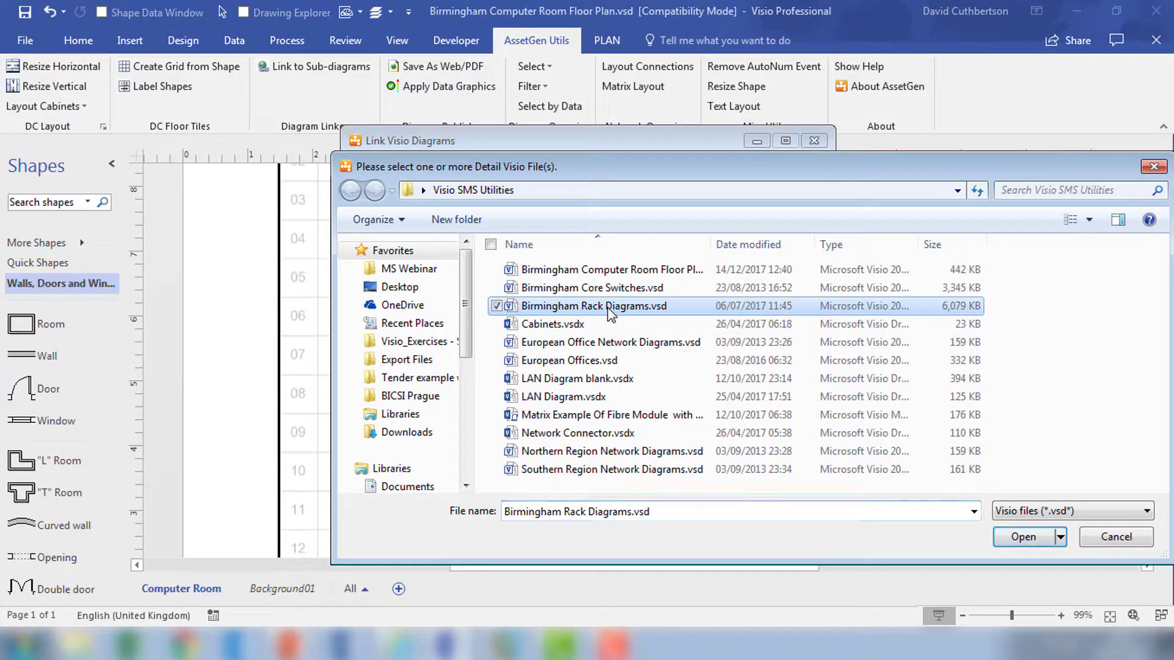
left_click(1034, 537)
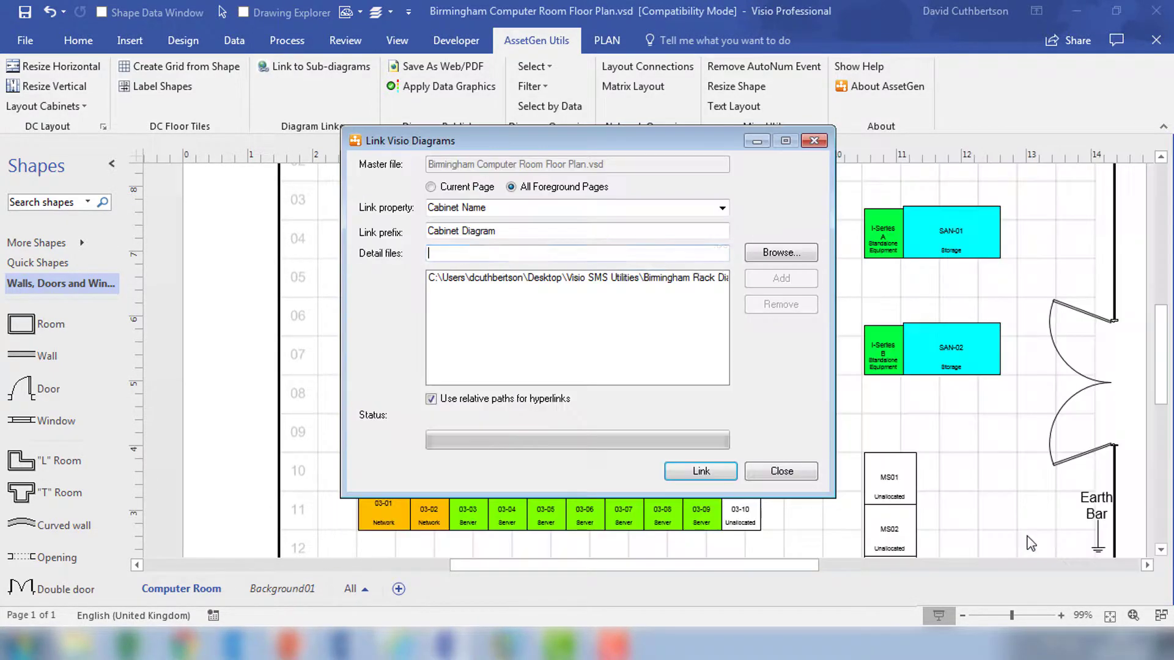
left_click(709, 480)
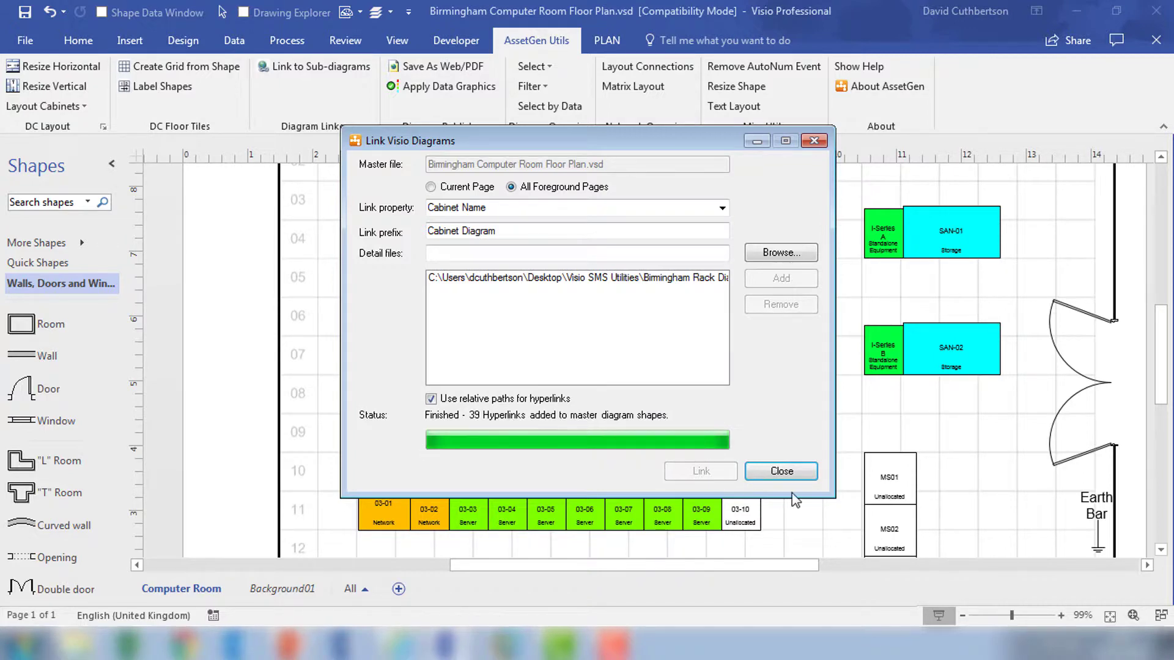
Close the linker and follow cabinet 01-04's Cabinet Diagram link to rack page 01-04
left_click(790, 474)
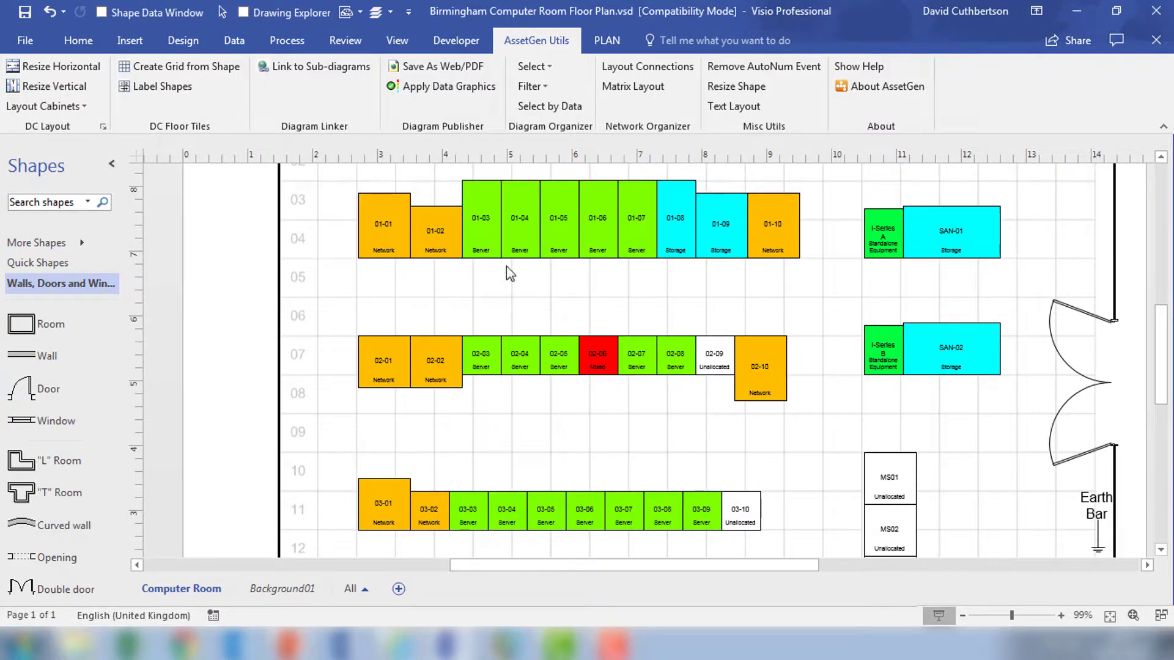
mouse_move(524, 241)
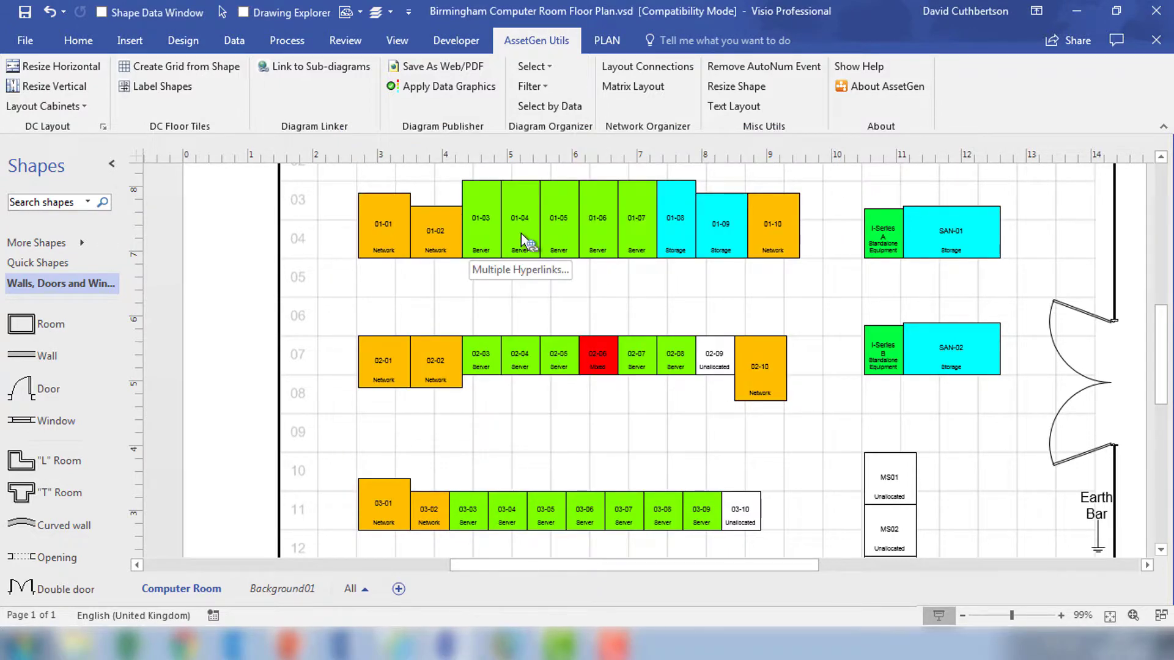
left_click(522, 235, "ctrl")
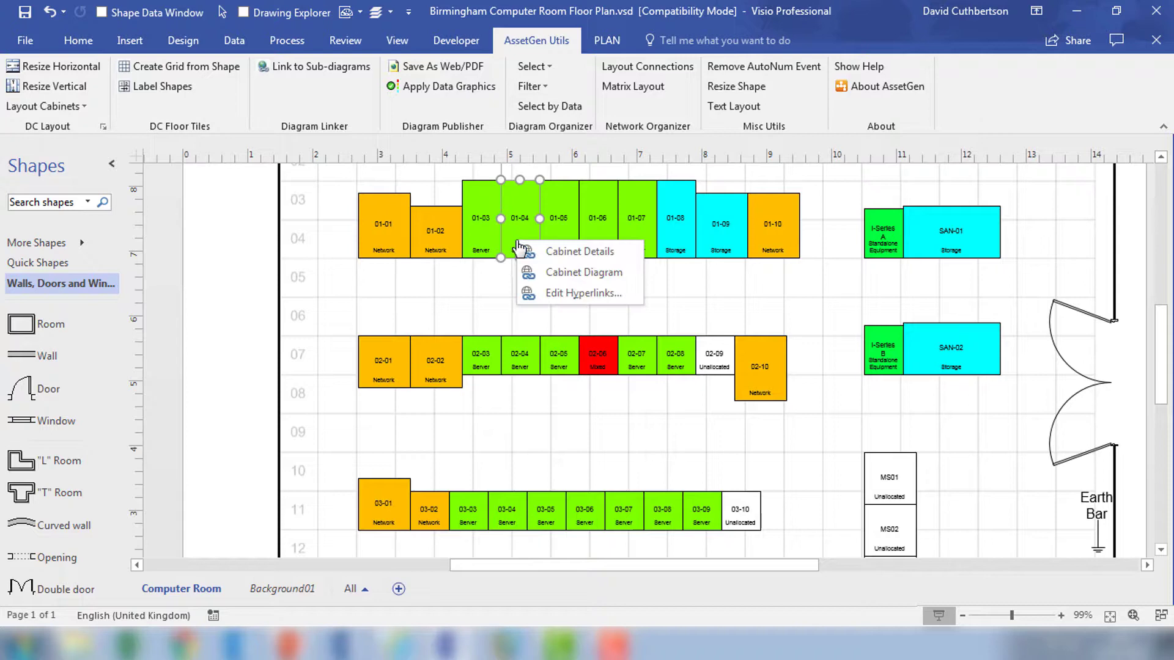
left_click(572, 276)
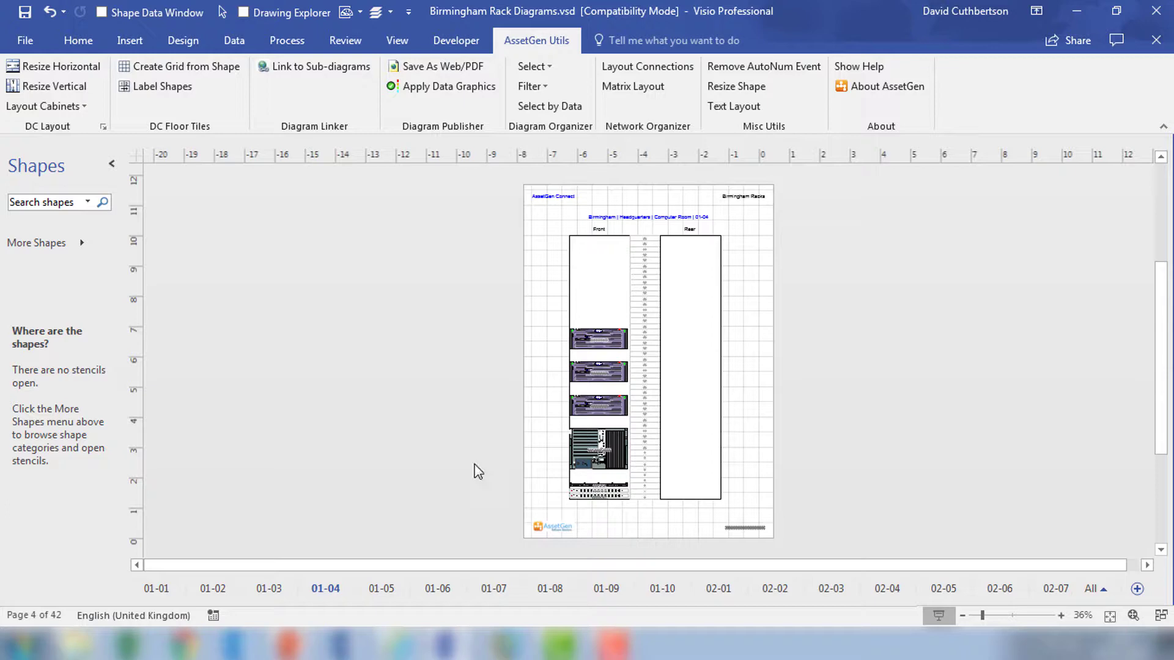
Close the rack diagrams, go to the European Offices page, and open the Link to Sub-diagrams tool
left_click(1157, 12)
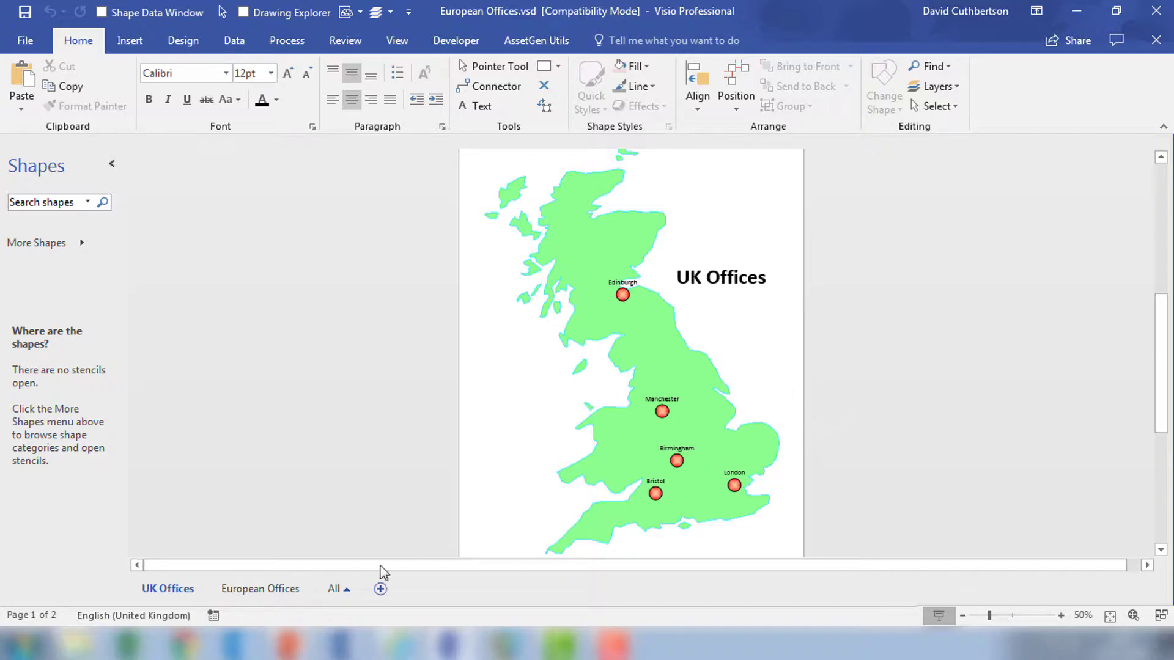
left_click(279, 589)
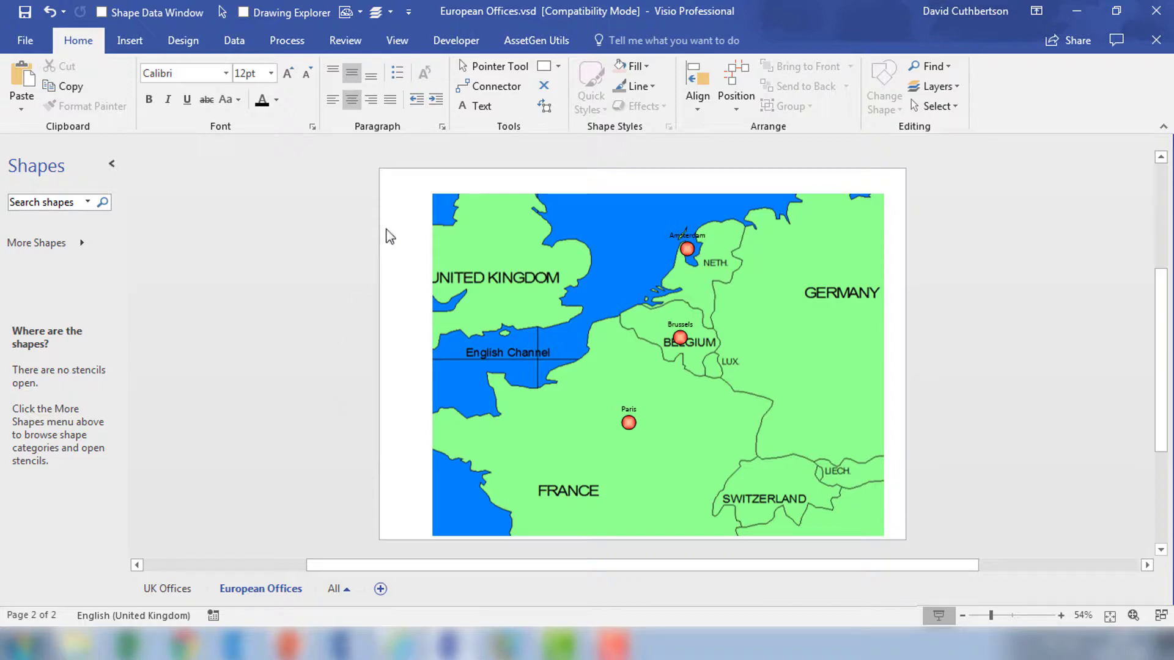
left_click(507, 85)
left_click(556, 41)
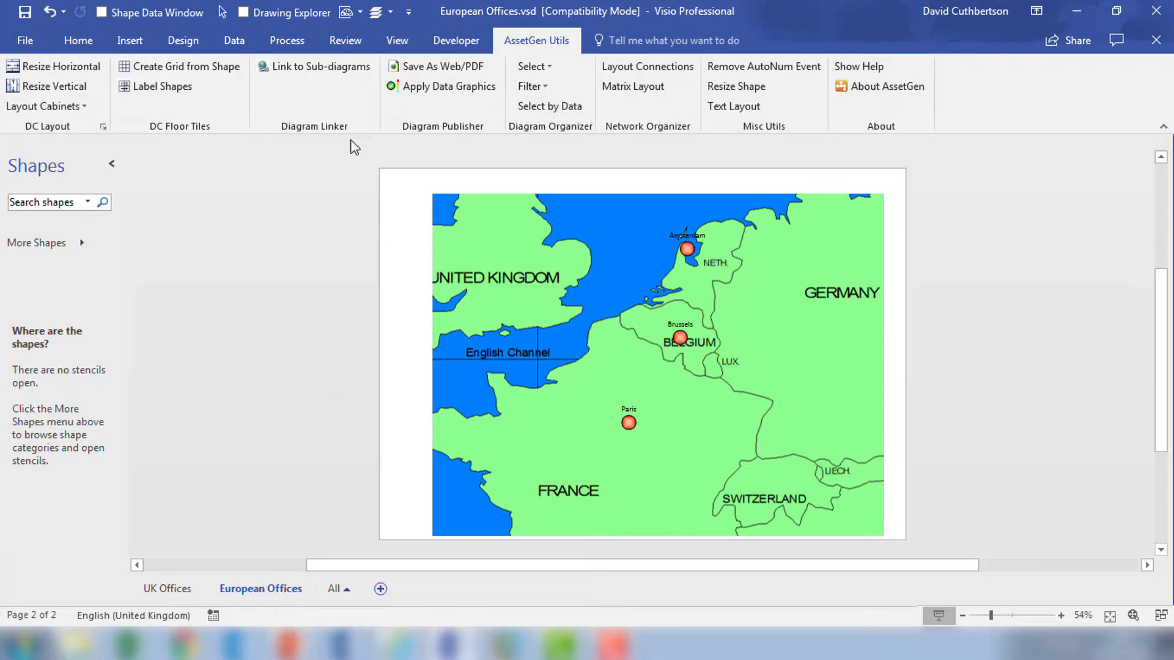
left_click(300, 74)
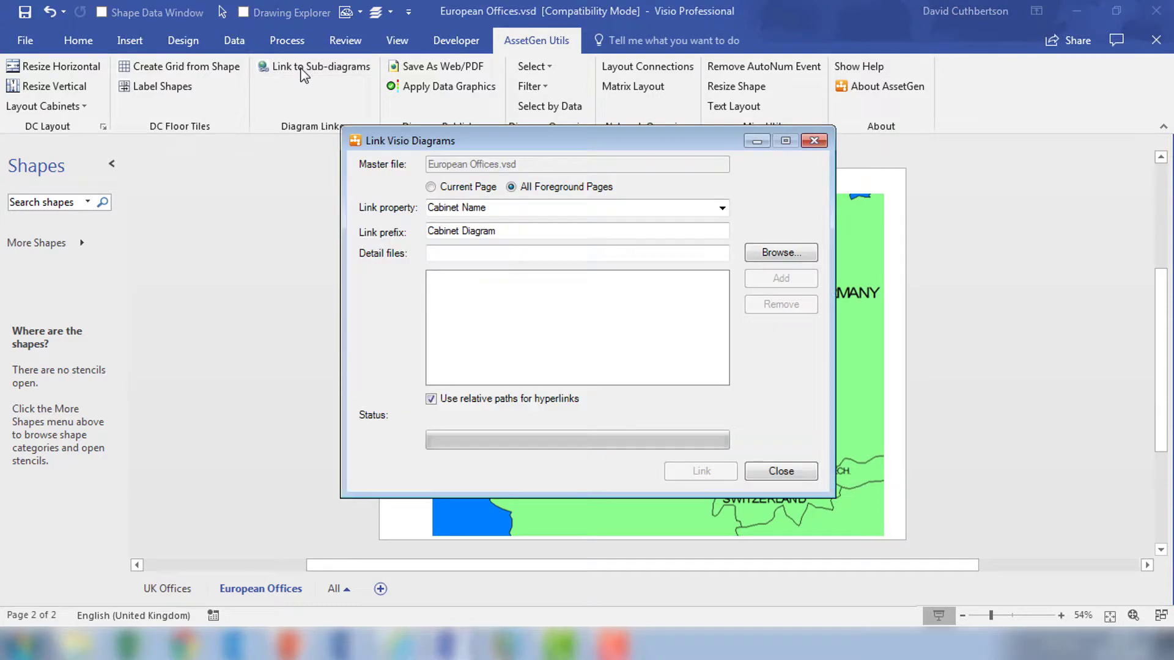
Set the link property to Office and change the prefix to 'Network Diagram'
left_click(722, 208)
left_click(722, 224)
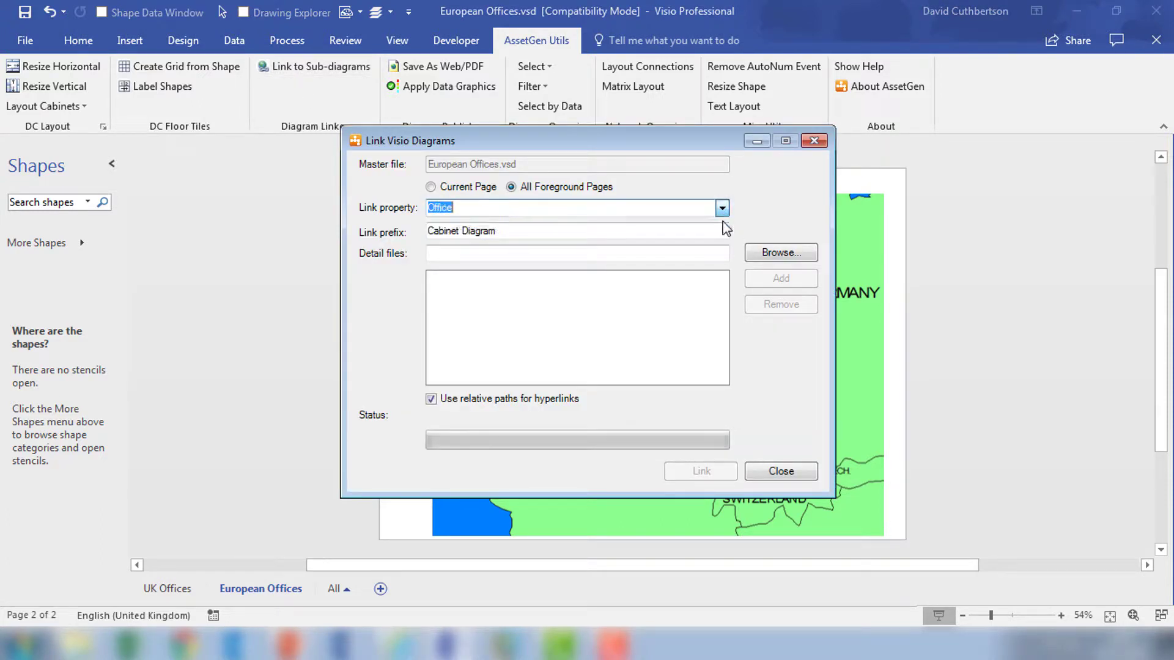
left_click_drag(460, 230, 427, 230)
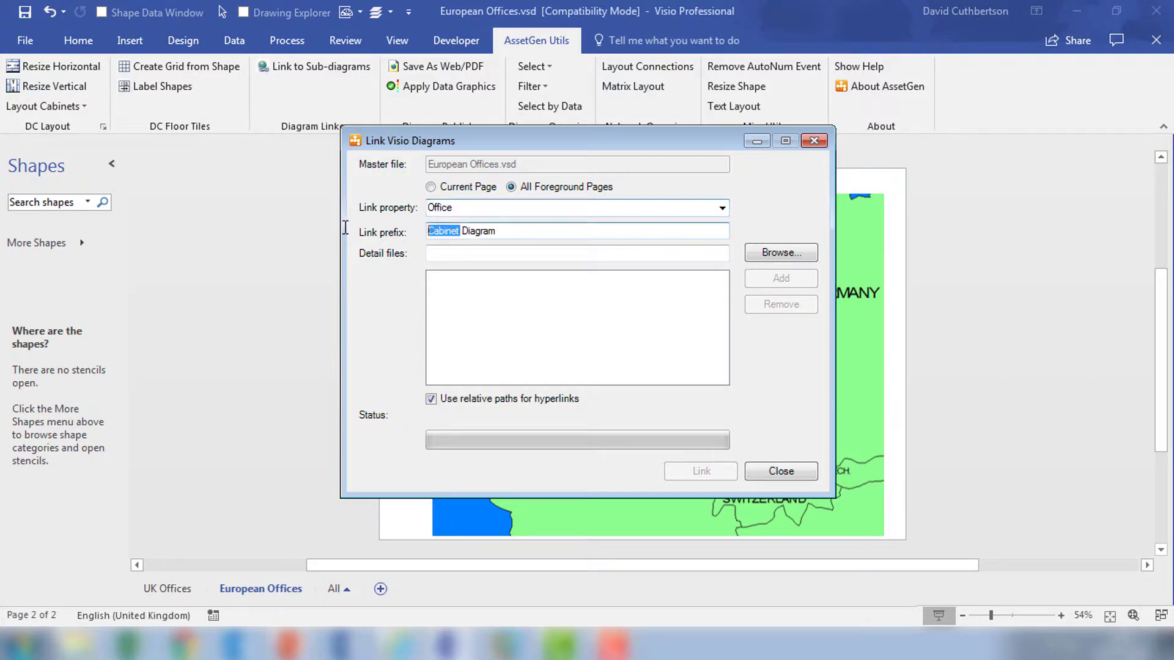
type("Network")
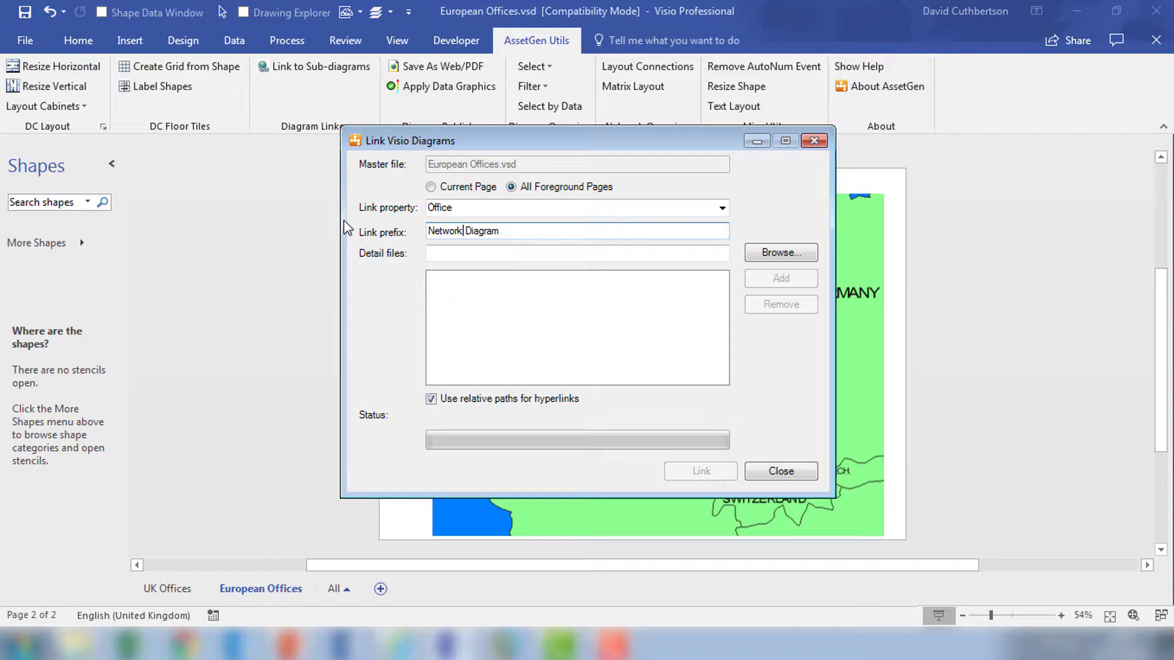
Add the European Office, Northern Region and Southern Region Network Diagrams files as detail files
left_click(772, 255)
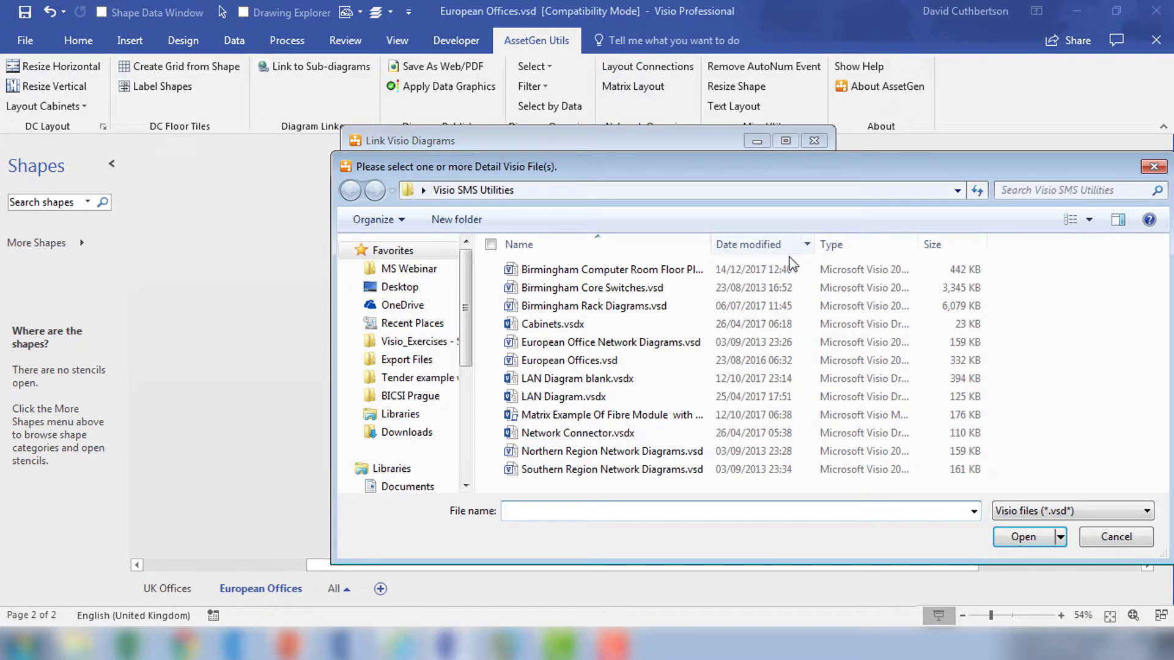
left_click(668, 343)
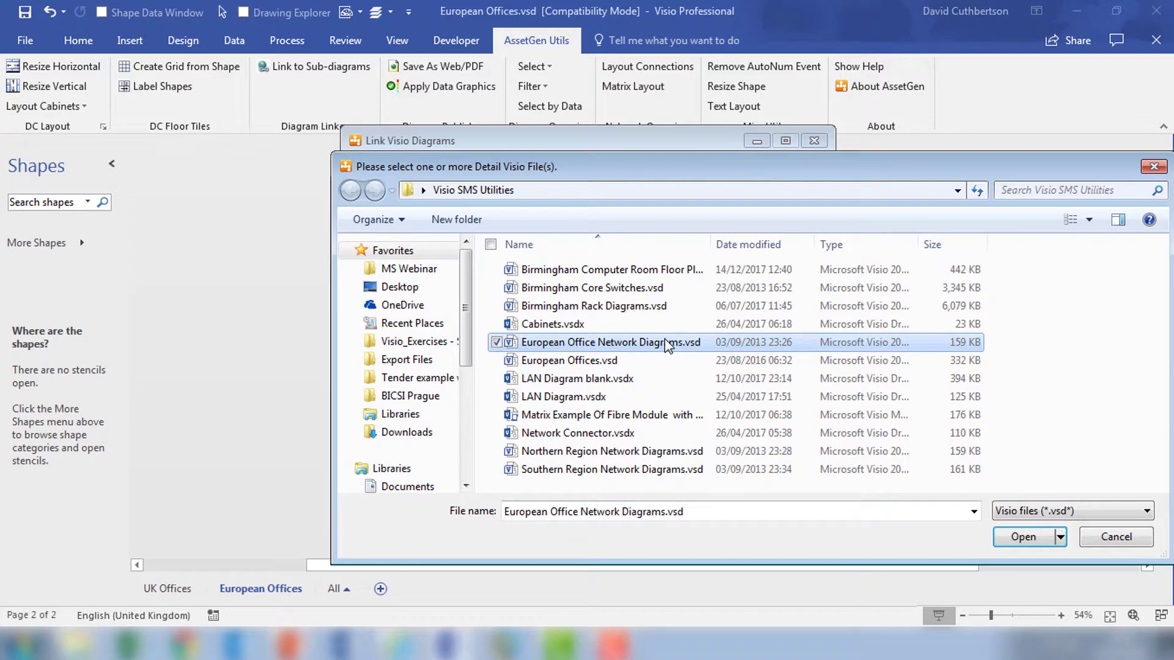
left_click(659, 452, "ctrl")
left_click(658, 471, "ctrl")
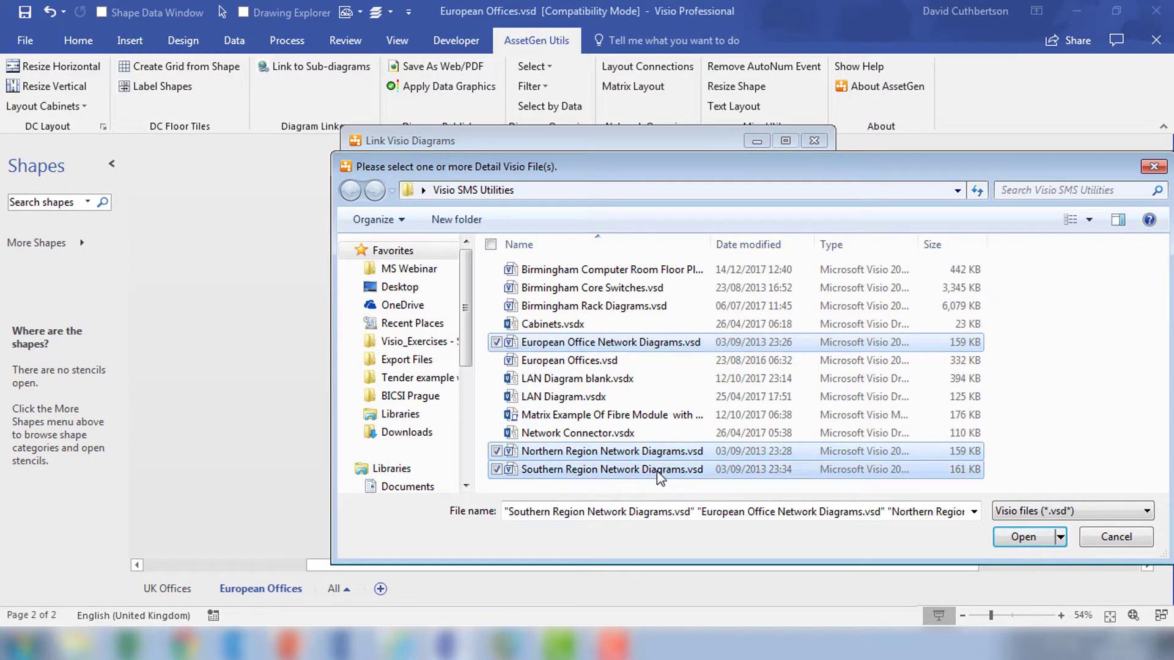
left_click(1020, 539)
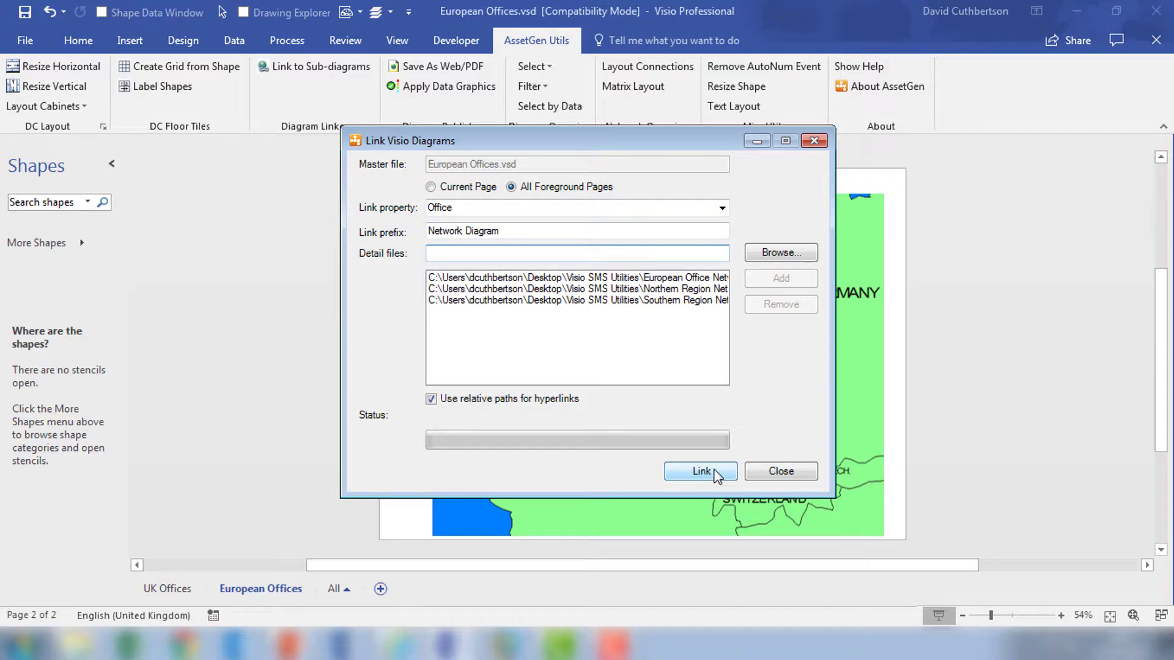
Create the 7 office hyperlinks, then follow Birmingham's link on UK Offices to its network diagram page
left_click(716, 476)
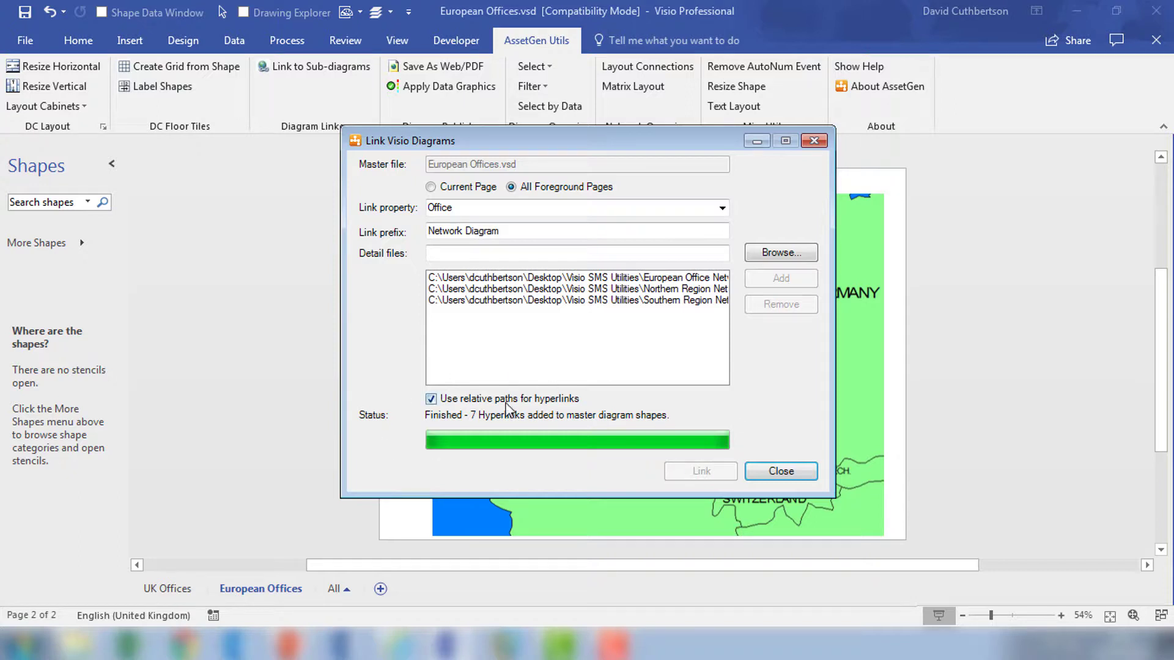
left_click(787, 476)
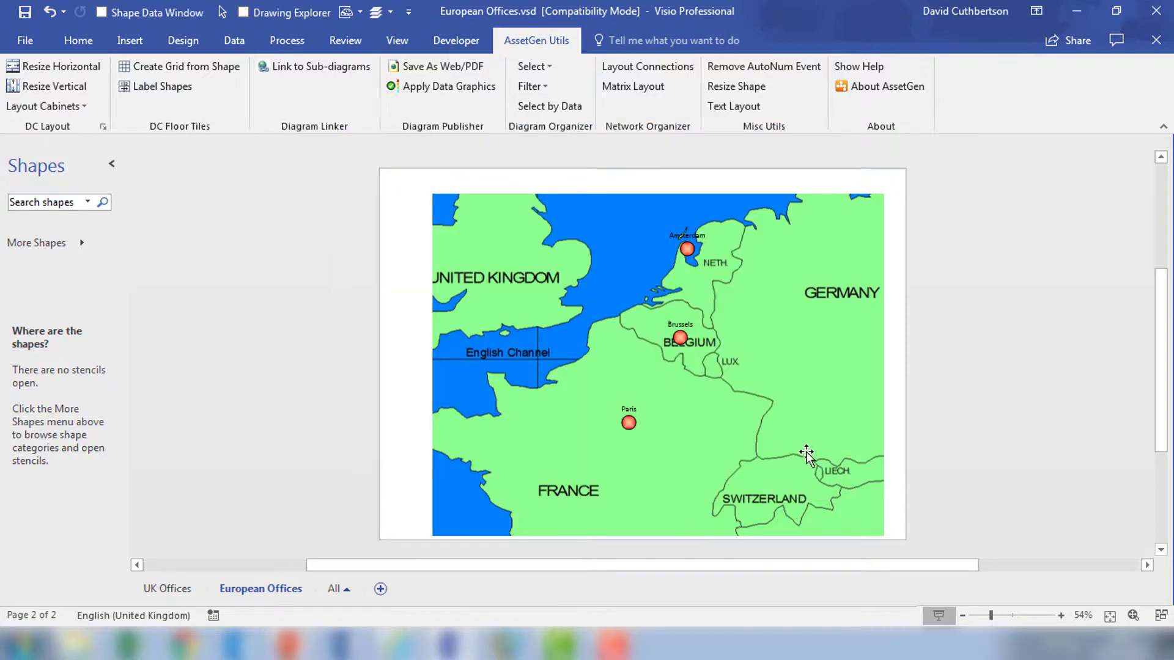
left_click(174, 592)
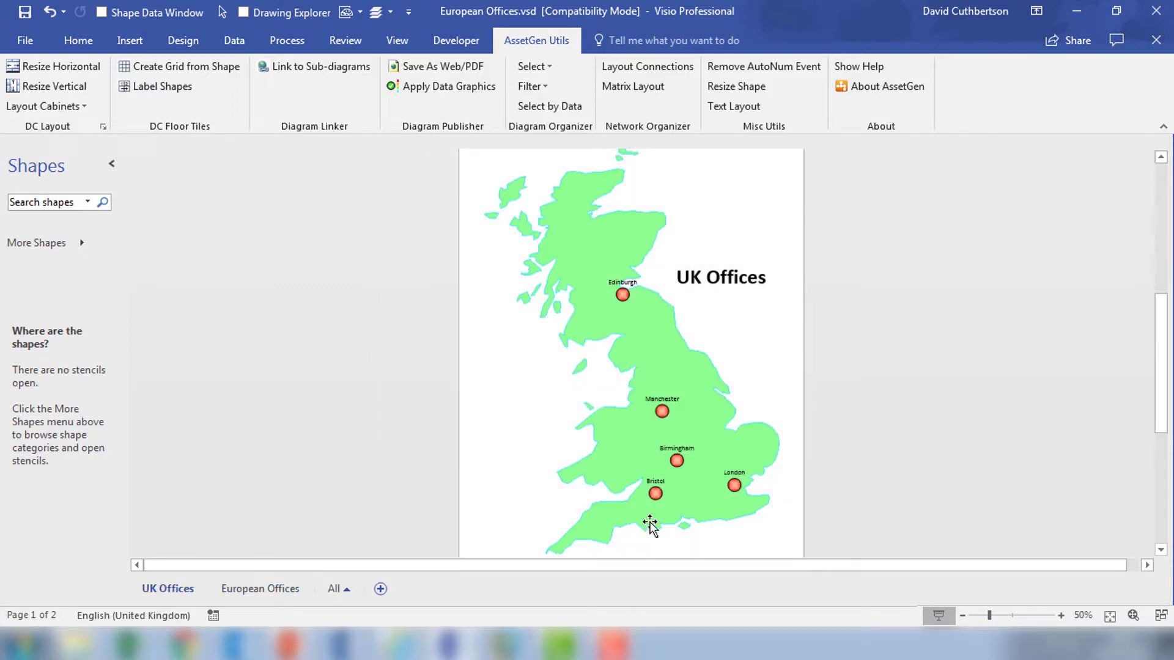
left_click(678, 463, "ctrl")
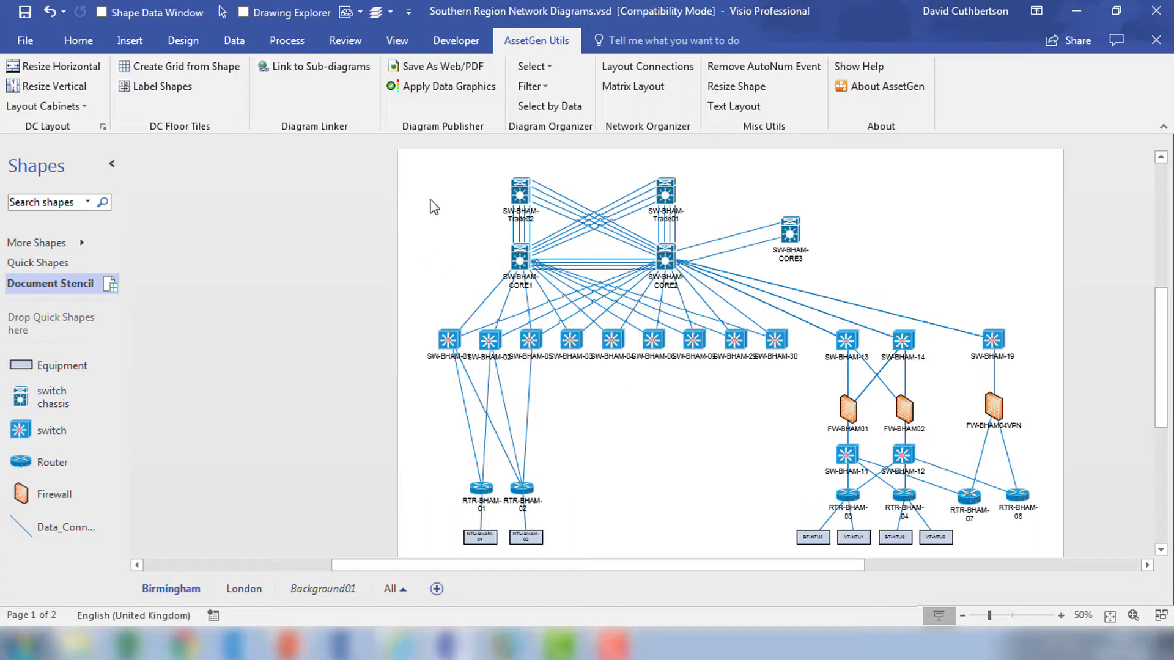
Link the network diagram's shapes to sub-diagrams by Name, with the prefix changed to 'Layout Diagram'
left_click(325, 71)
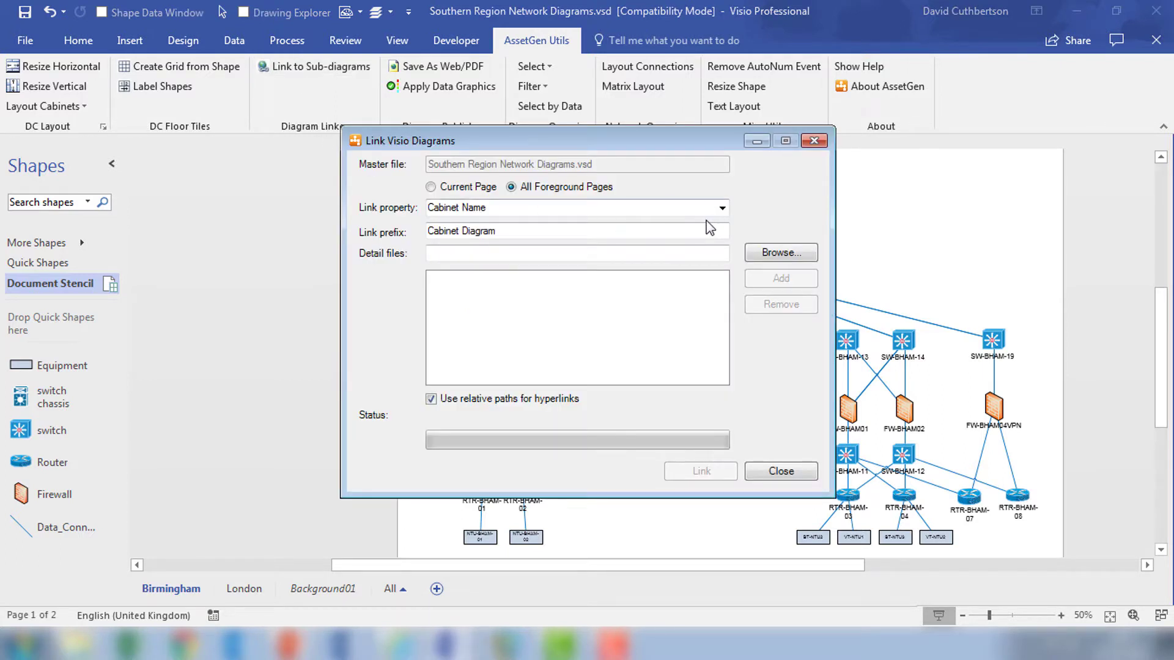
left_click(727, 207)
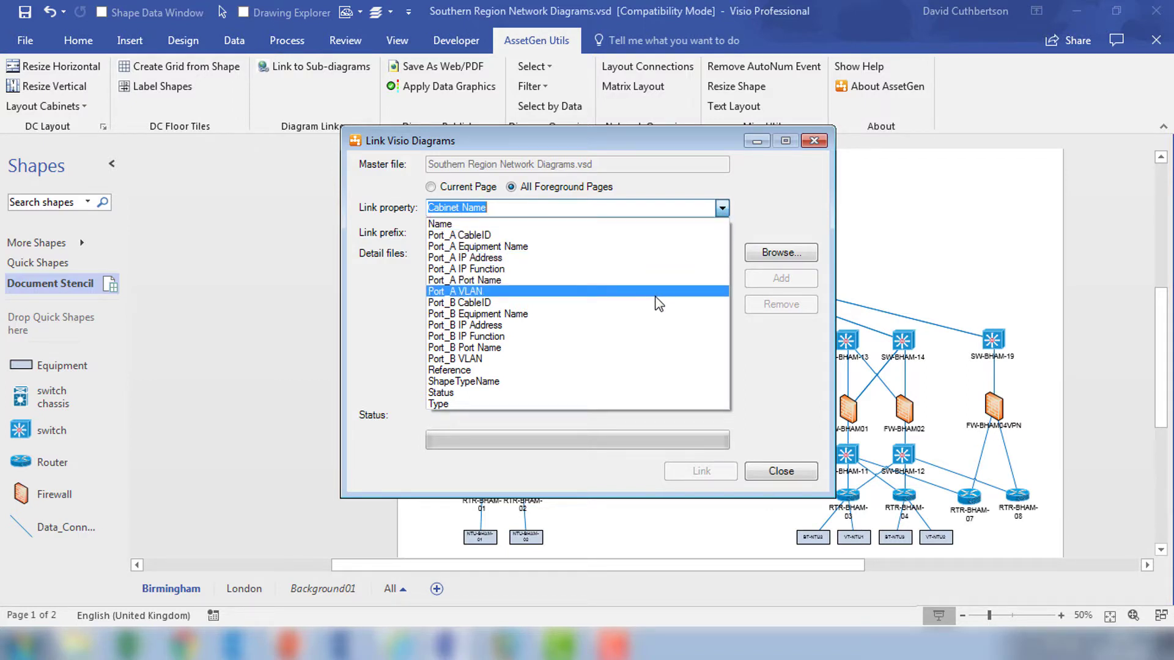
left_click(525, 224)
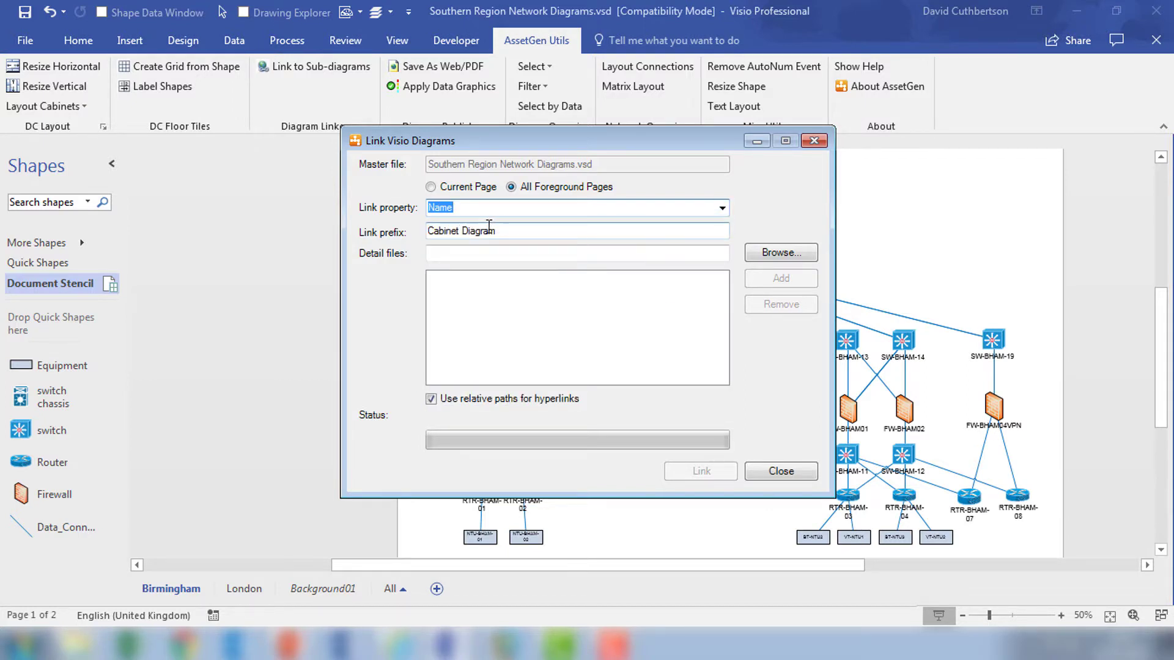
left_click_drag(459, 230, 379, 229)
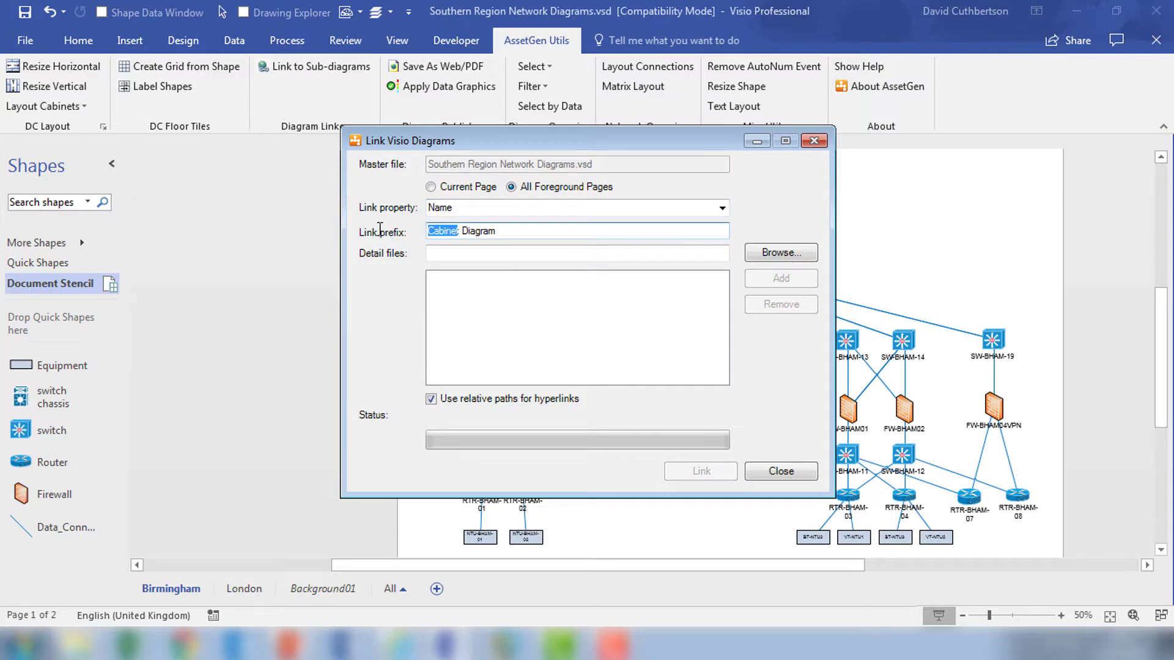
type("Layout")
key("BackSpace")
Choose Birmingham Core Switches.vsd as the detail diagram file
left_click(772, 253)
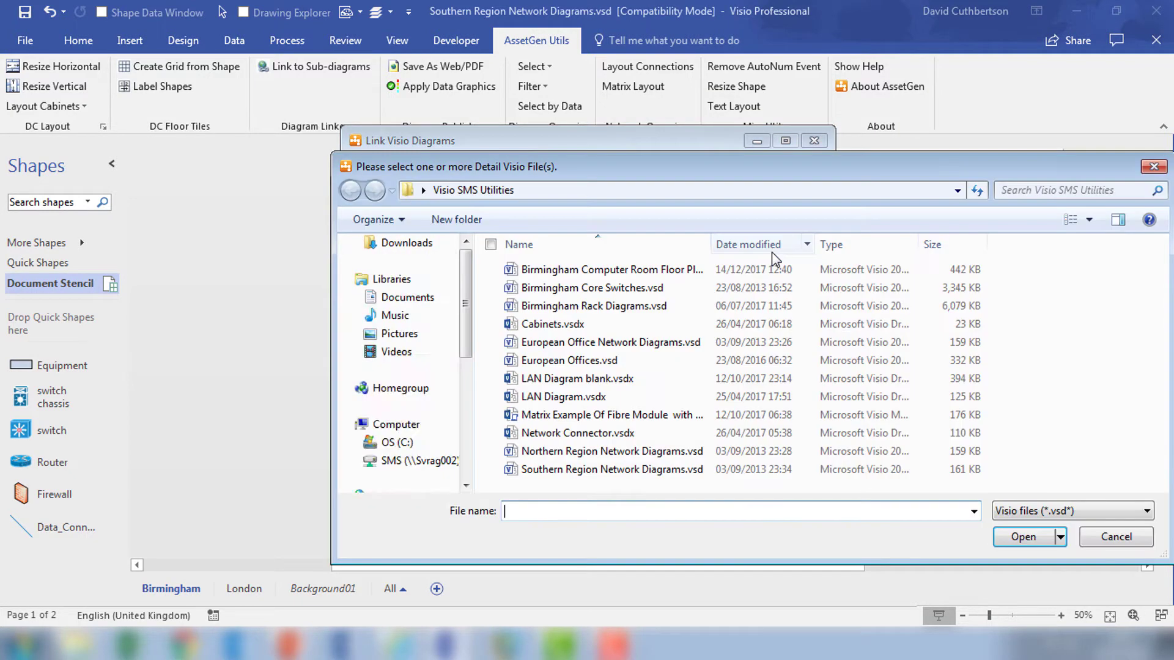
left_click(617, 288)
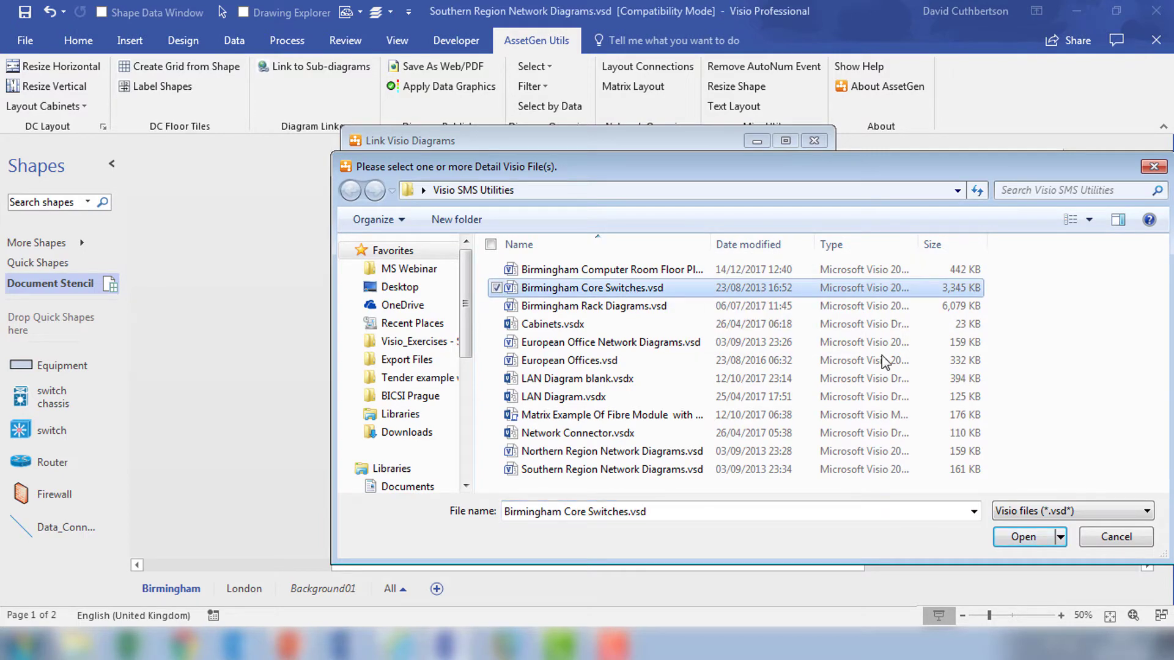
left_click(1032, 537)
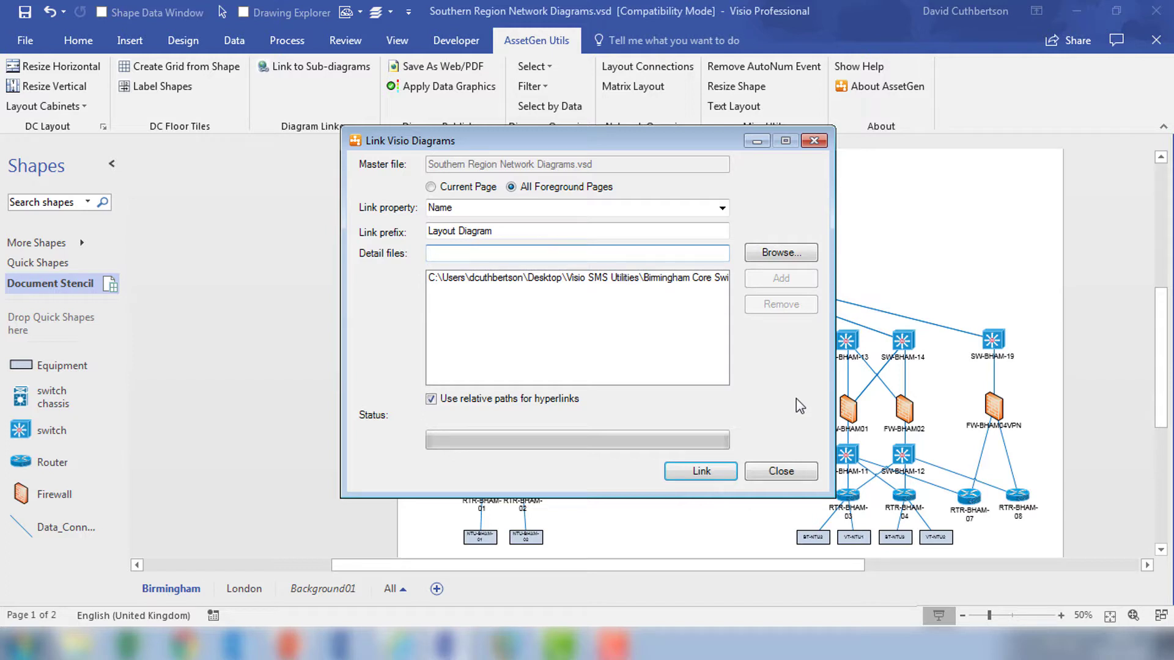
Create the 5 chassis hyperlinks, follow CORE2's link, then view the SW-BHAM-CORE3 and SW-BHAM-CORE1 pages
left_click(710, 475)
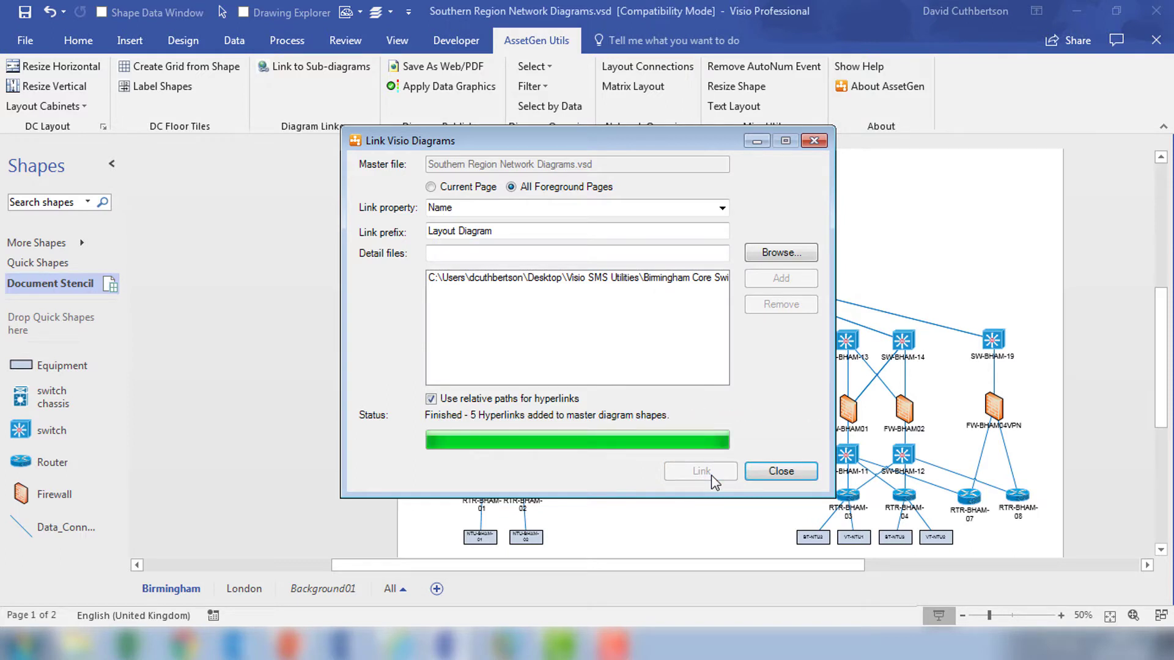
left_click(779, 472)
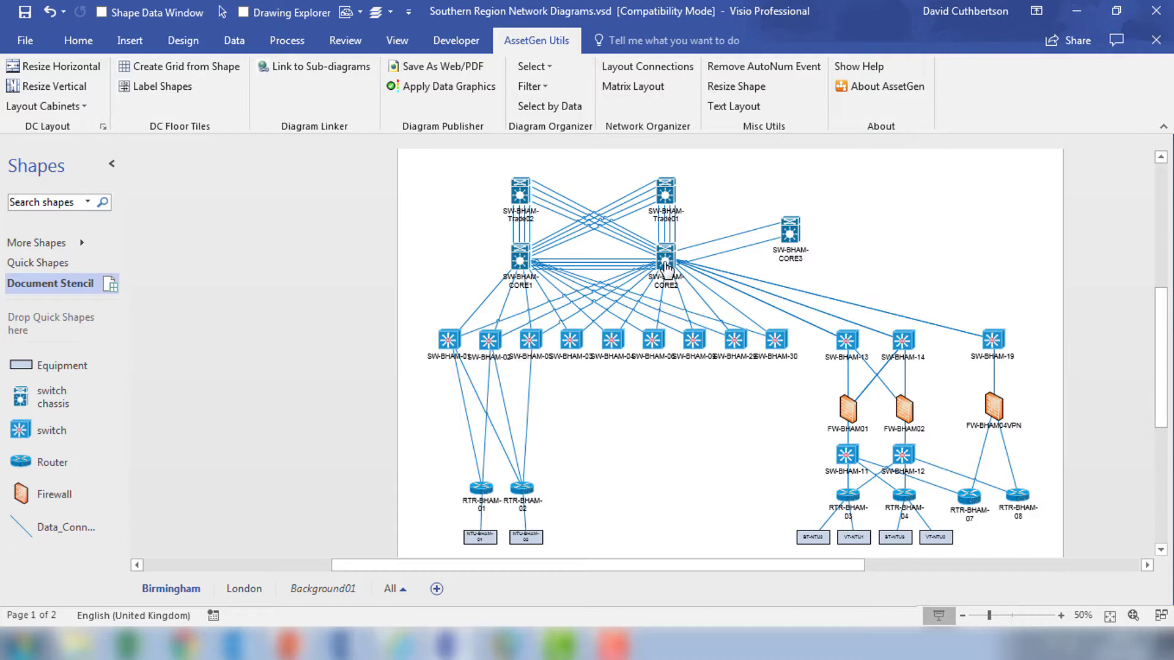
left_click(666, 267, "ctrl")
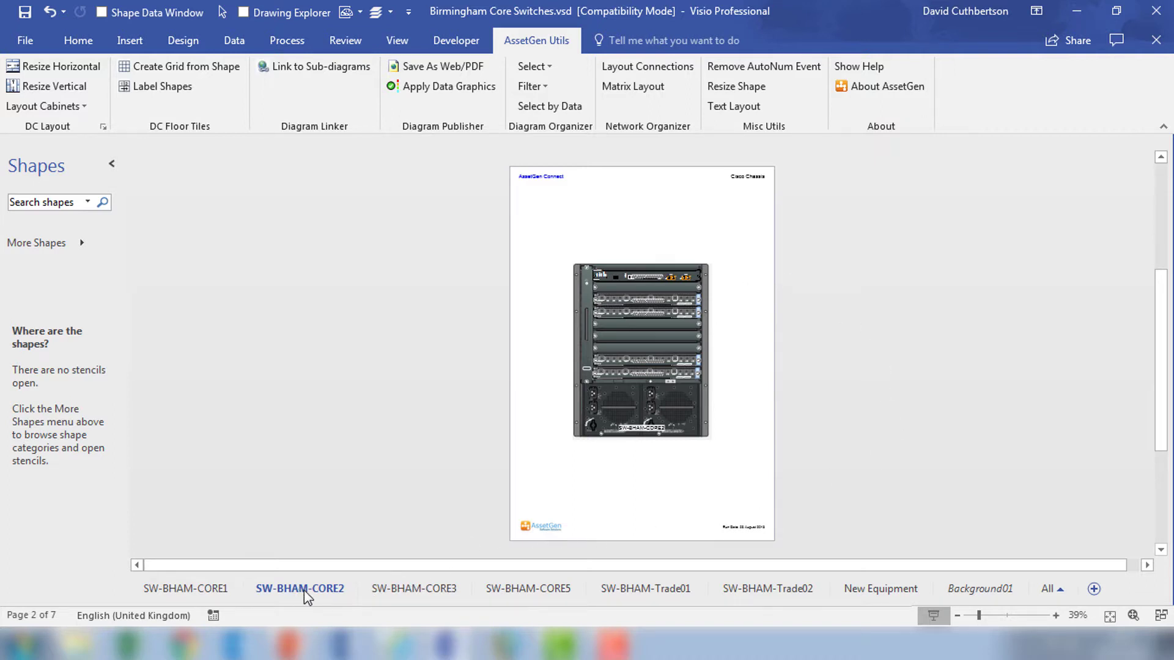
left_click(376, 593)
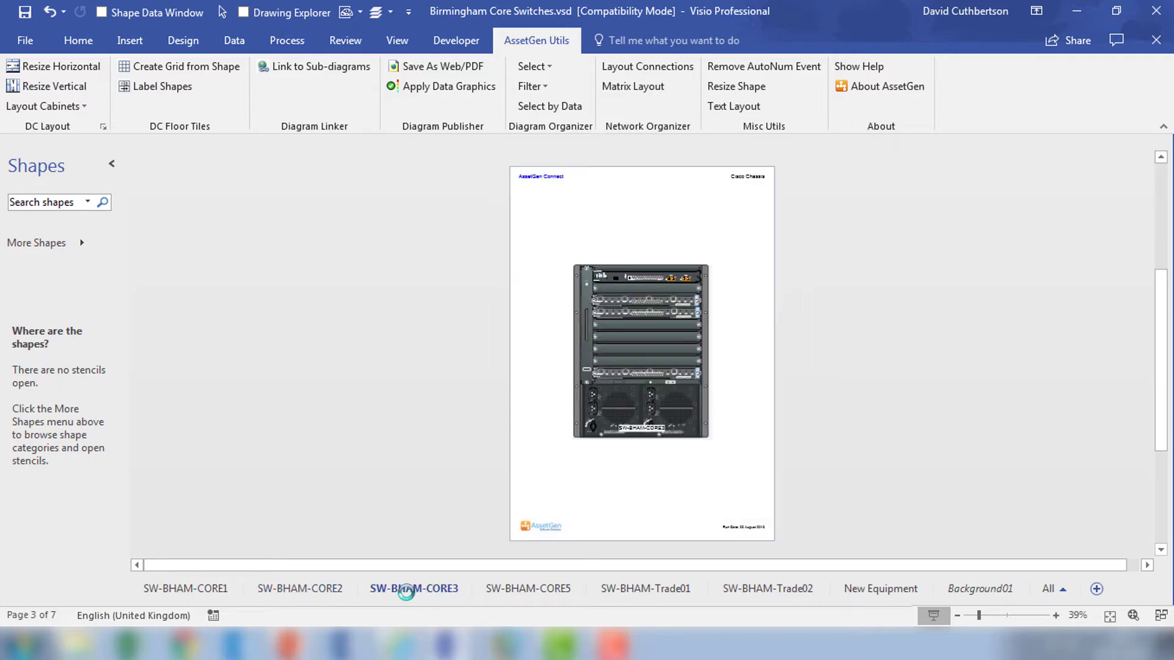
left_click(214, 588)
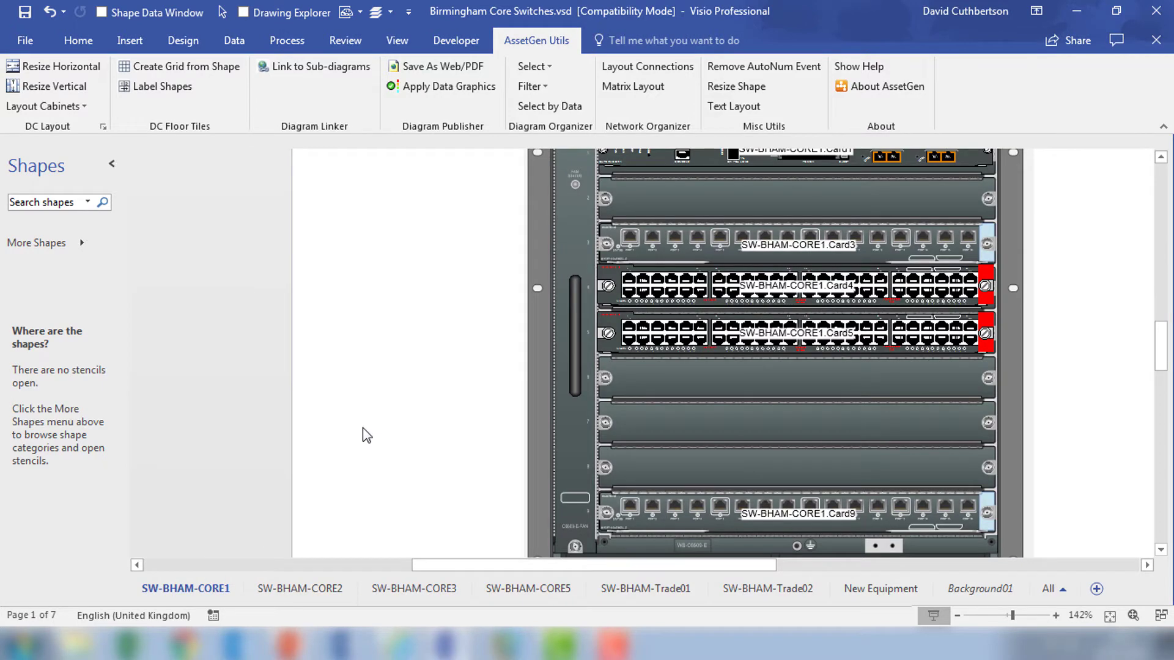